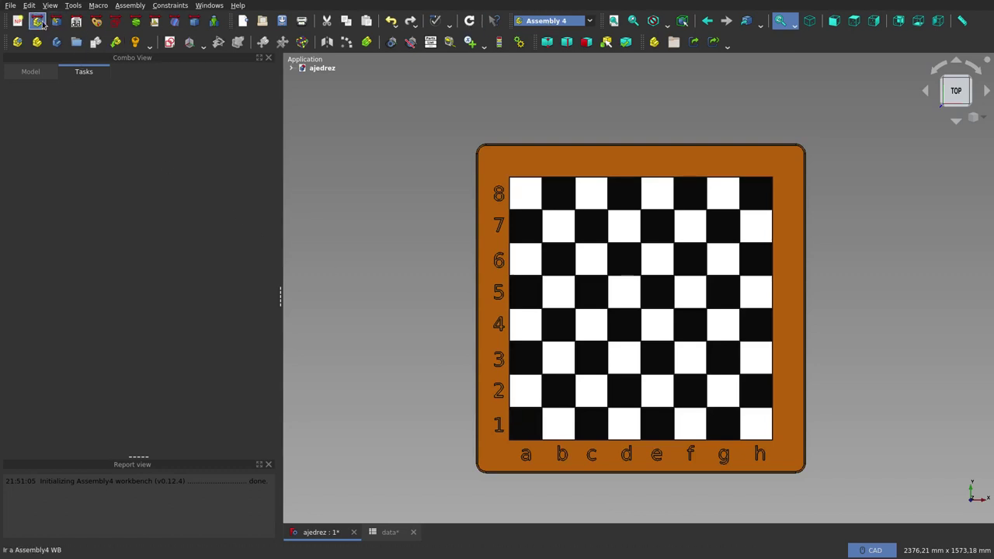
Step: Expand ajedrez and its Parts folder to list peon, alfil, torre, dama, rey, caballo and tablero
left_click(291, 67)
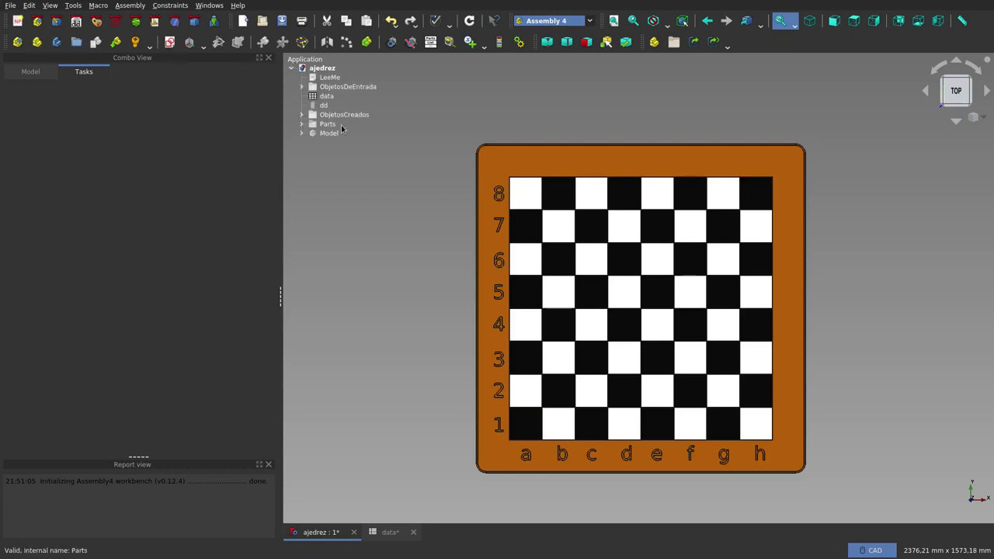
left_click(301, 124)
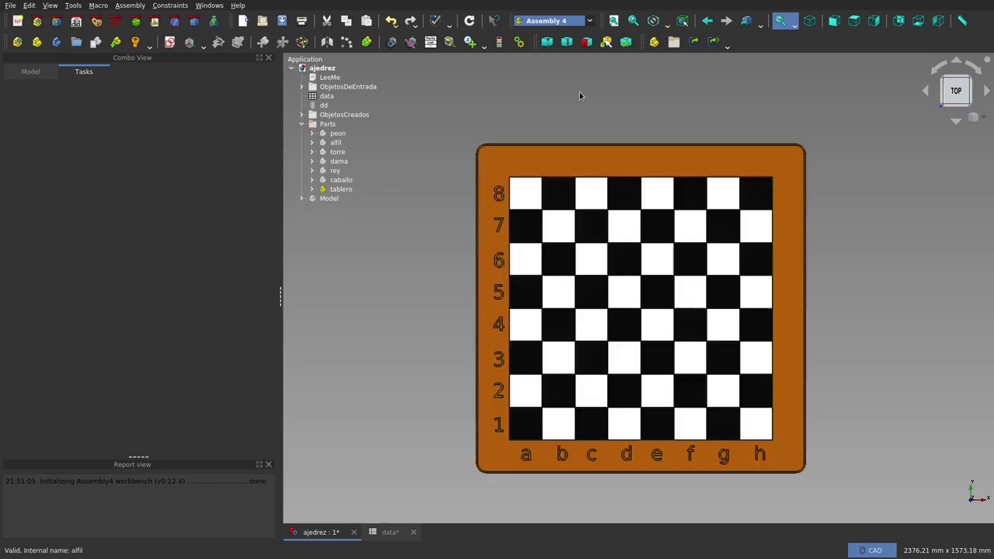
Step: Select dd to view its 110 mm square, 8-per-side and 1100 mm board values
left_click(473, 105)
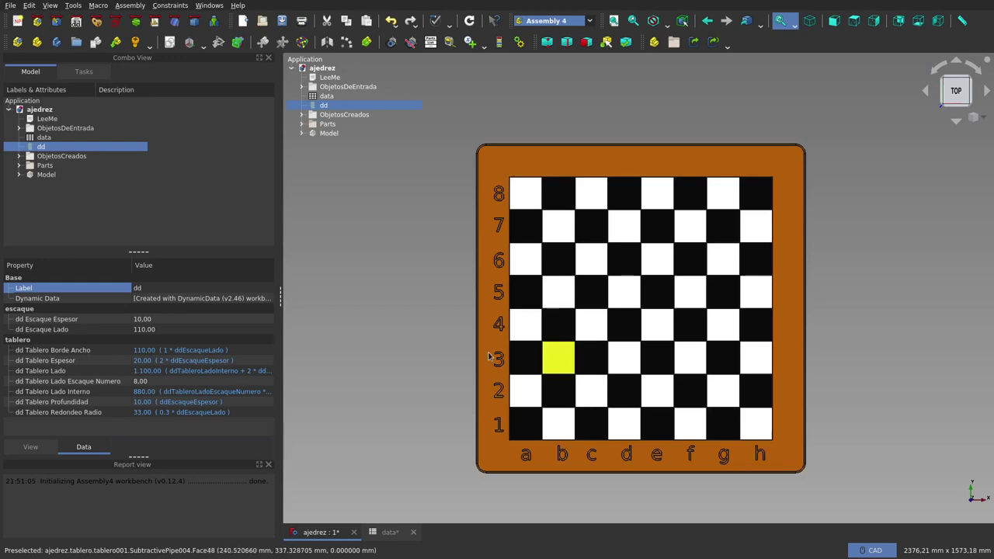
middle_click_drag(599, 360, 687, 262)
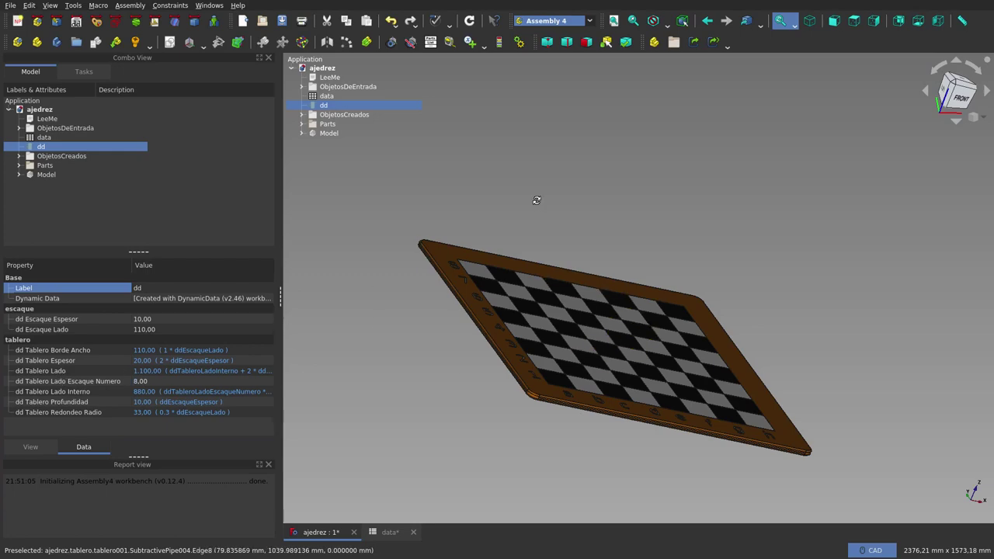
mouse_move(536, 200)
middle_mouse_down()
mouse_move(481, 261)
mouse_move(488, 266)
middle_mouse_up()
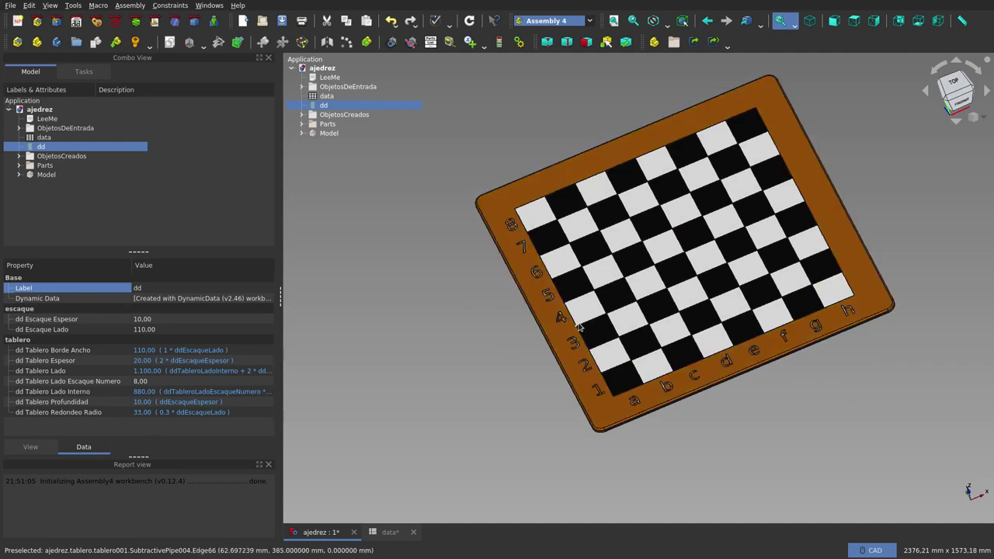
mouse_move(744, 432)
middle_mouse_down()
mouse_move(726, 394)
mouse_move(745, 368)
middle_mouse_up()
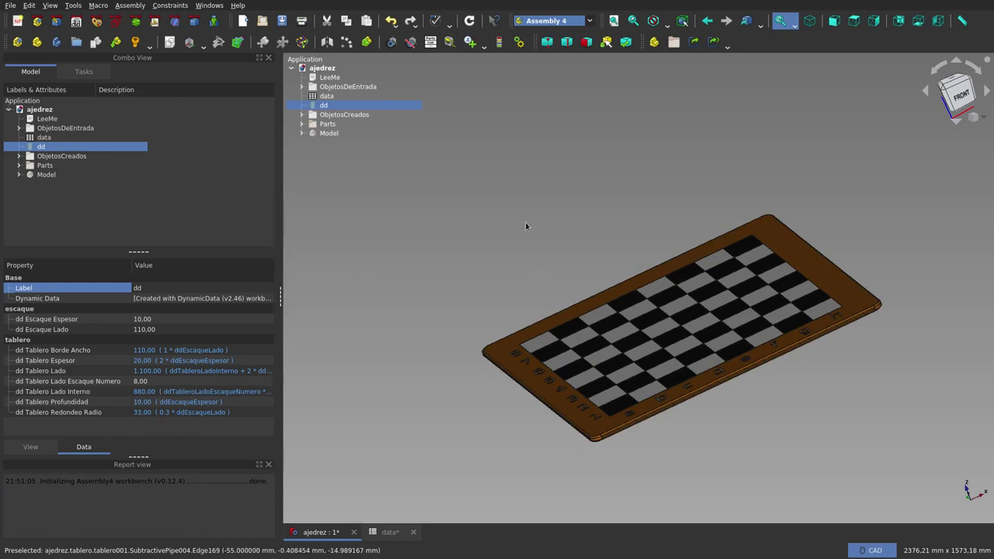
key("2")
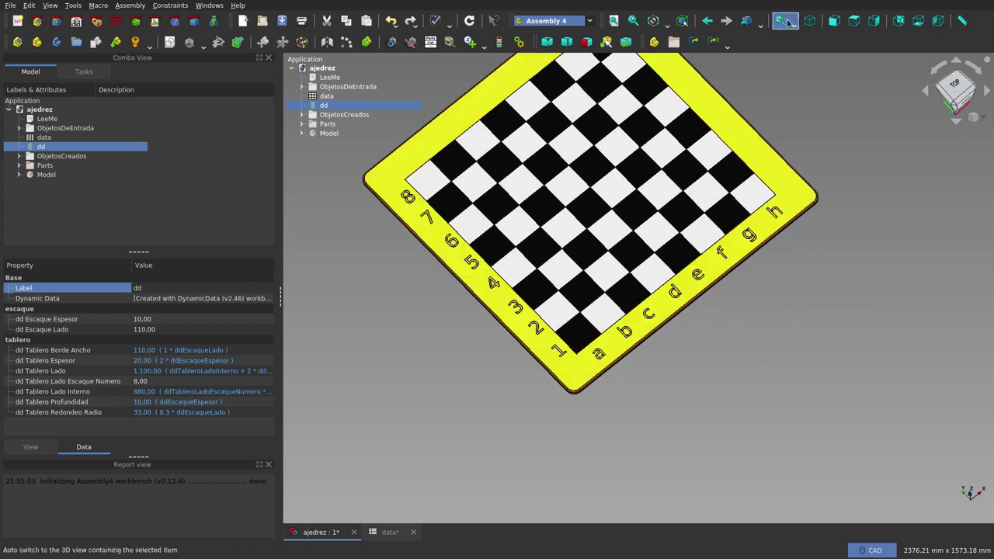
left_click(852, 25)
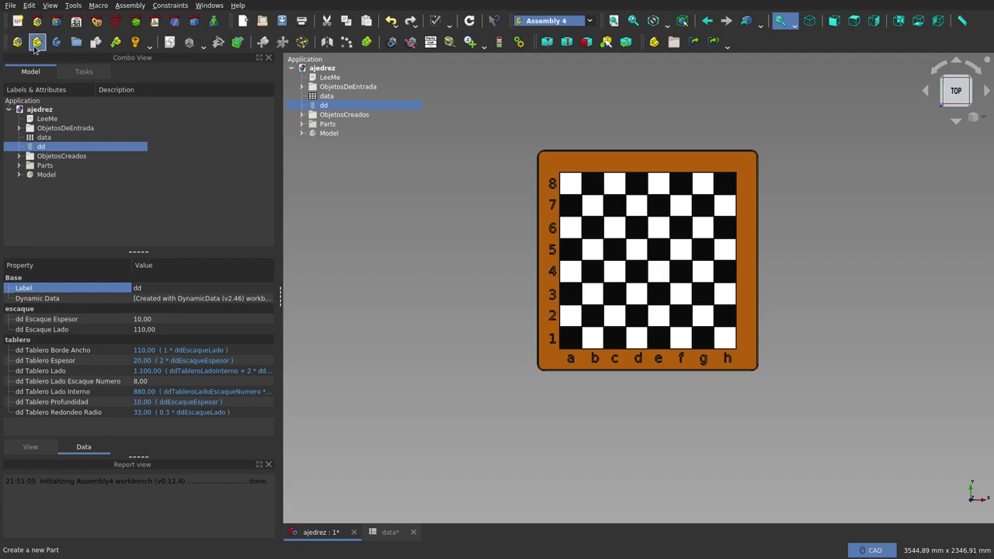
Step: Expand Parts > tablero > Pad and hide the board, leaving only the escaque sketch
left_click(302, 124)
left_click(313, 189)
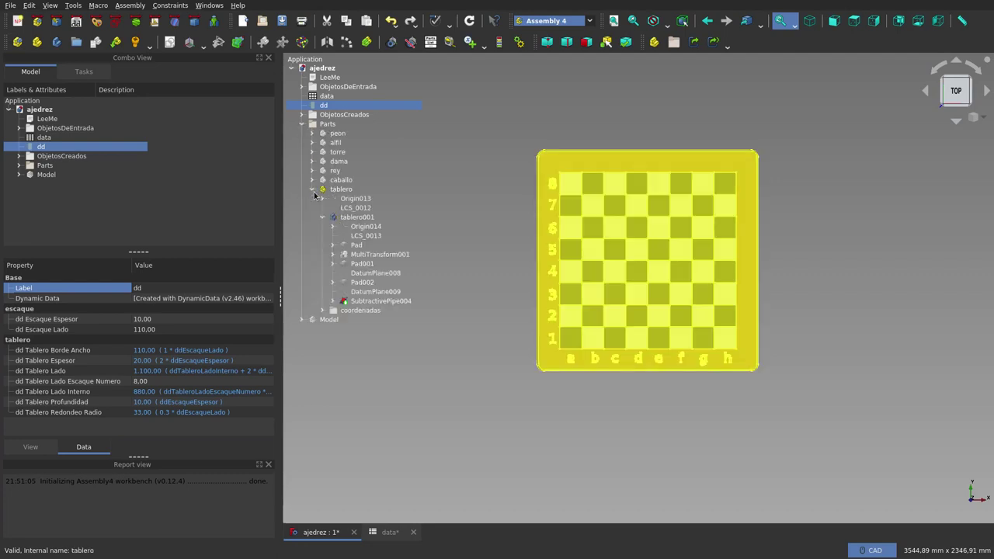
double_click(320, 190)
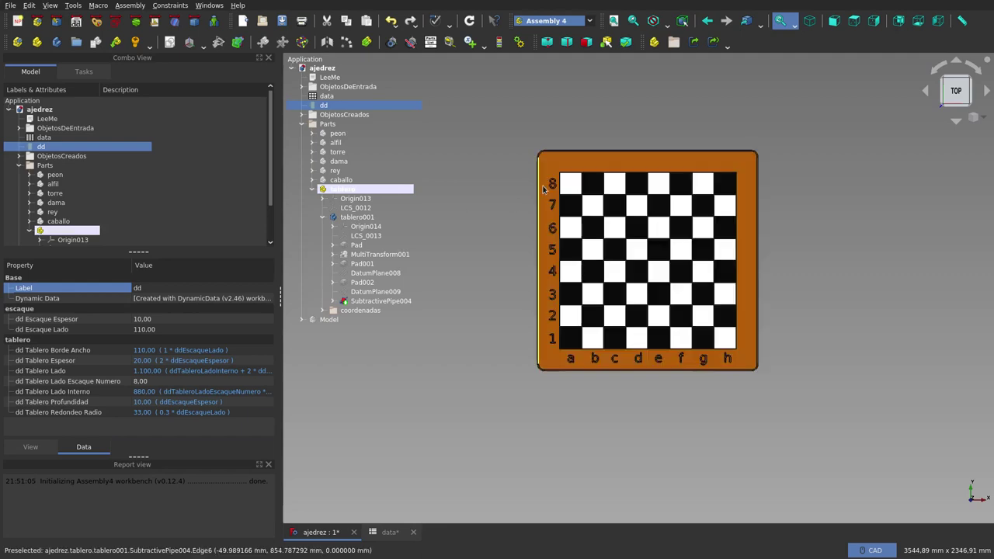
left_click(584, 138)
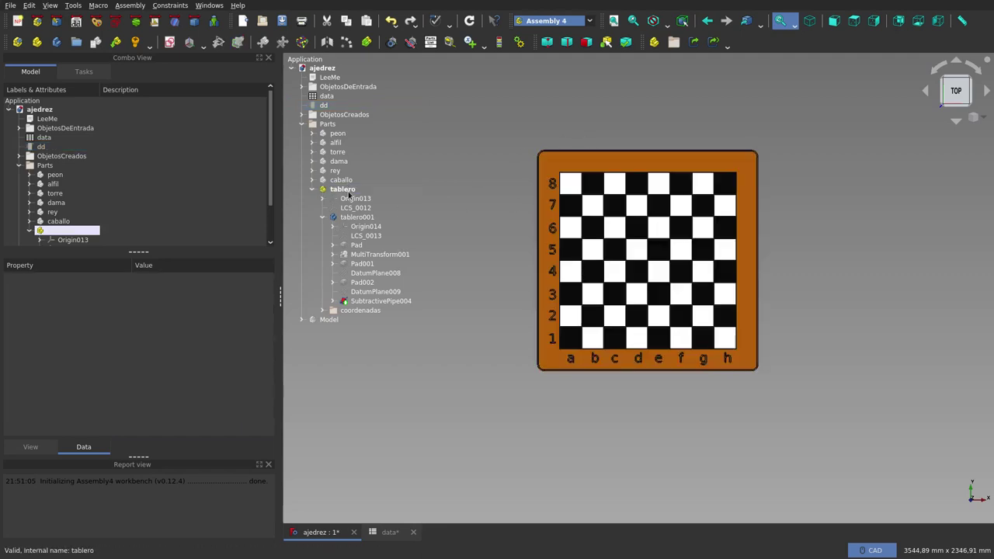
left_click(333, 246)
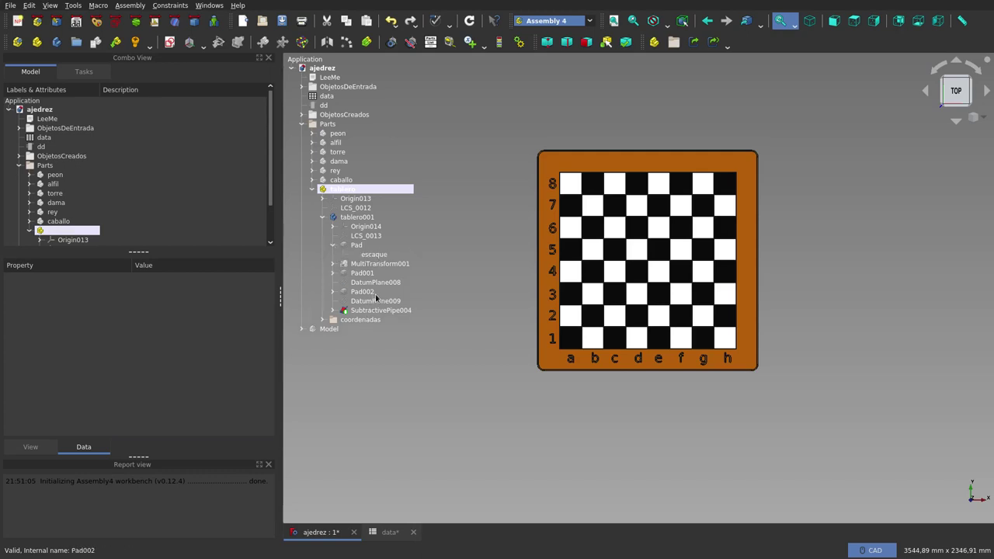
key("space")
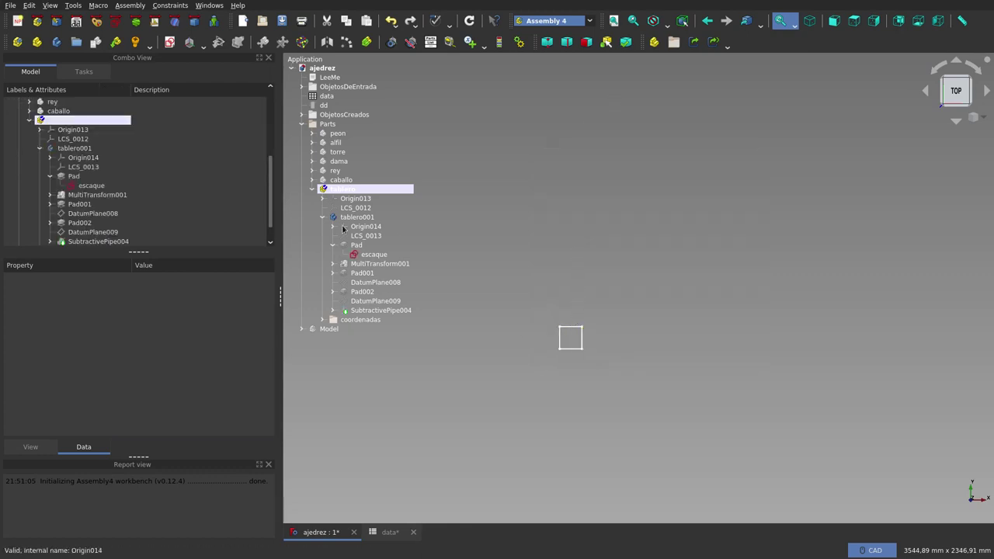
Step: Open the escaque sketch and zoom in to check its 110 × 110 mm constraints
double_click(369, 254)
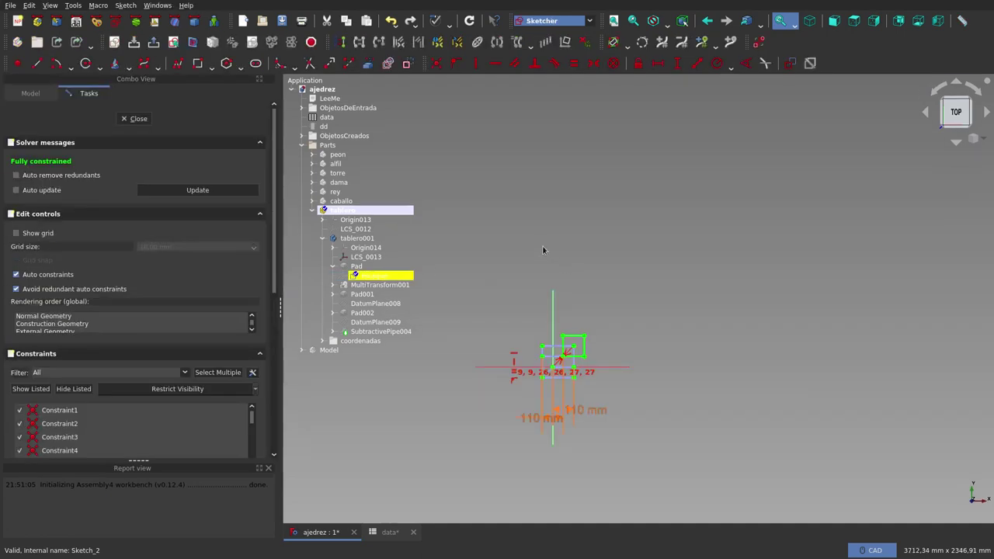
scroll(561, 374, "up", 5)
scroll(564, 365, "up", 3)
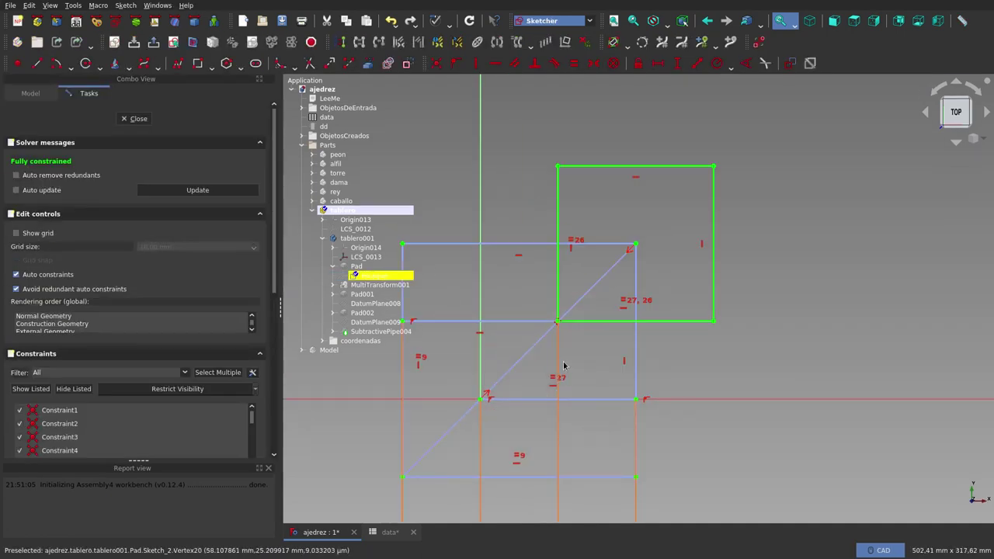
scroll(566, 359, "down", 4)
scroll(576, 340, "down", 2)
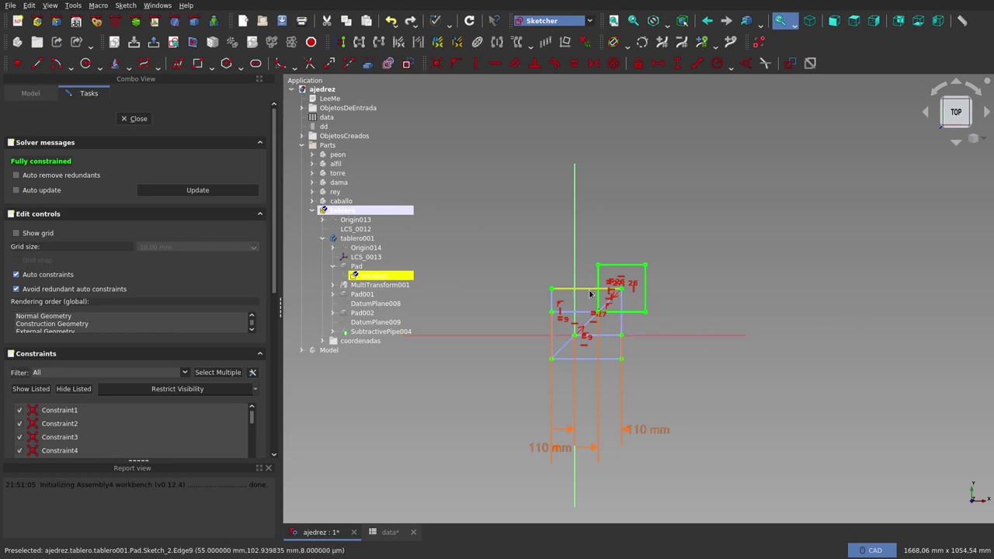
Step: Select the sketch and its Pad, then close the escaque sketch editor
left_click(372, 277)
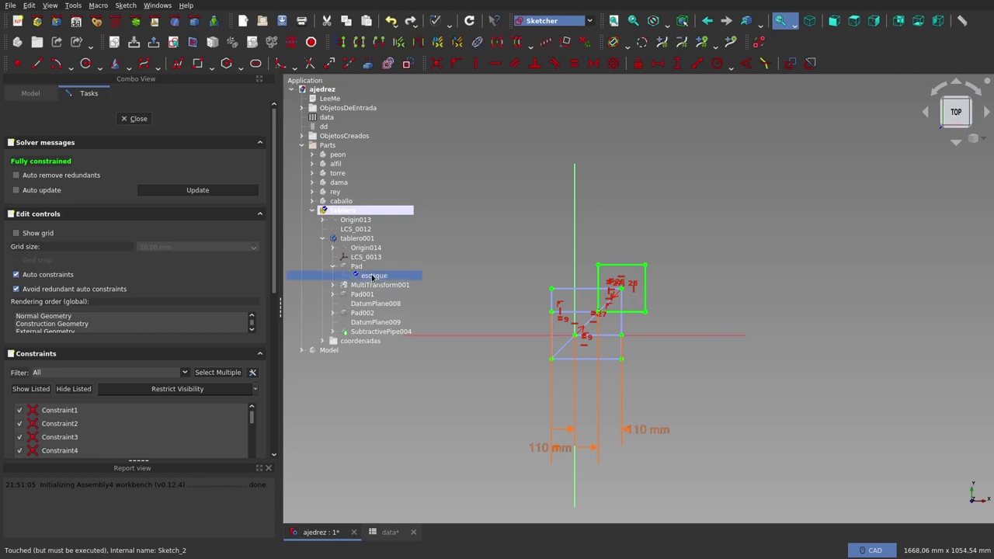
left_click(357, 267)
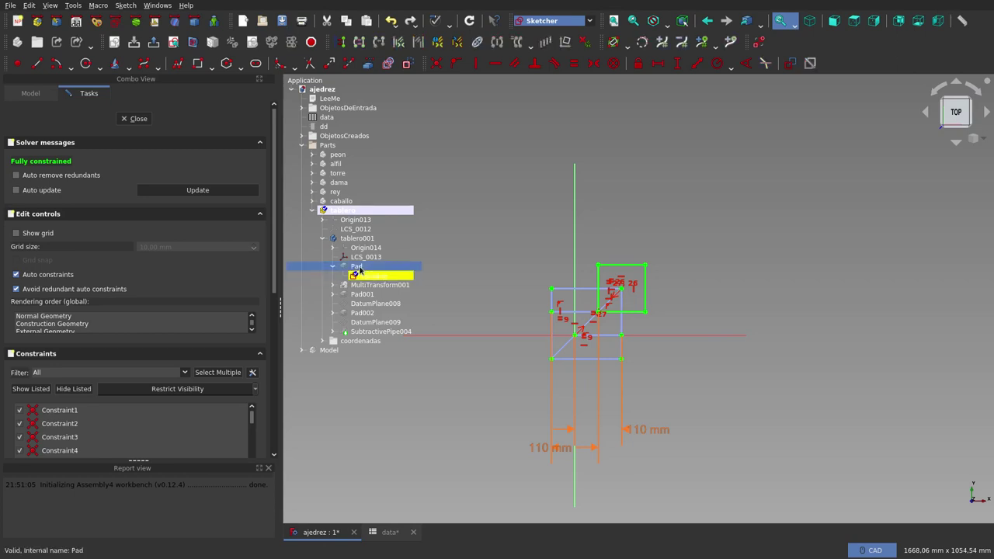
left_click(666, 189)
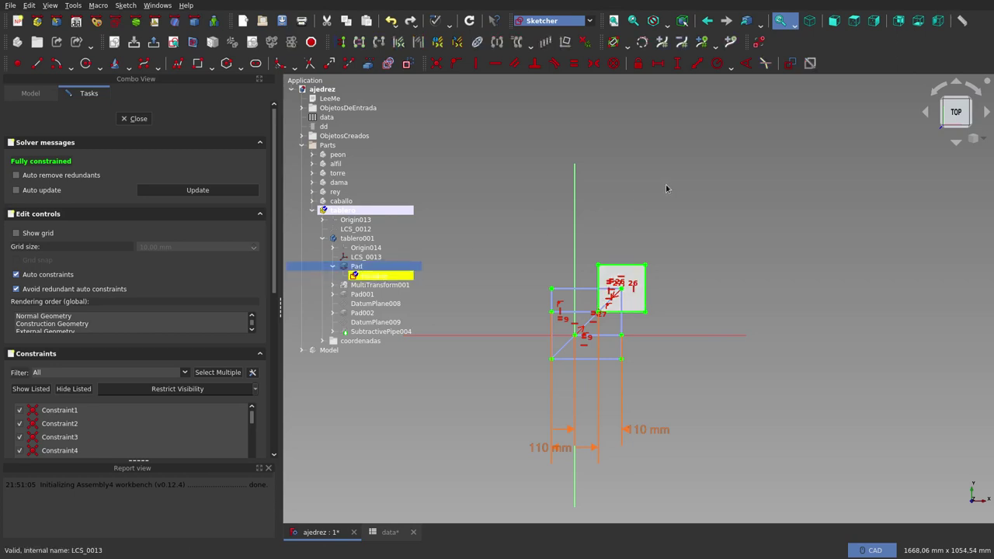
left_click(138, 119)
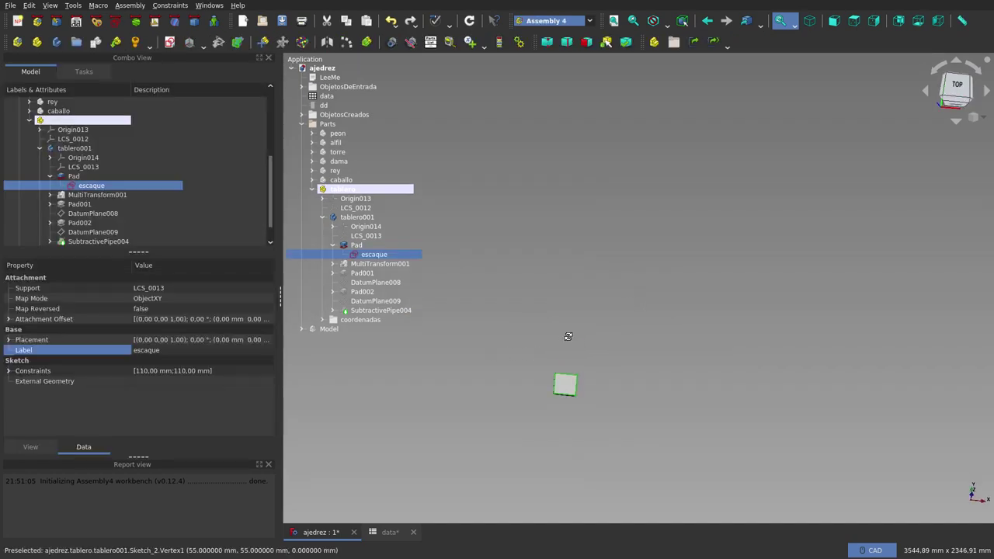
Step: Inspect the single 110 mm tile from side and top, expanding MultiTransform001's patterns
scroll(562, 404, "up", 3)
middle_click_drag(559, 396, 563, 369)
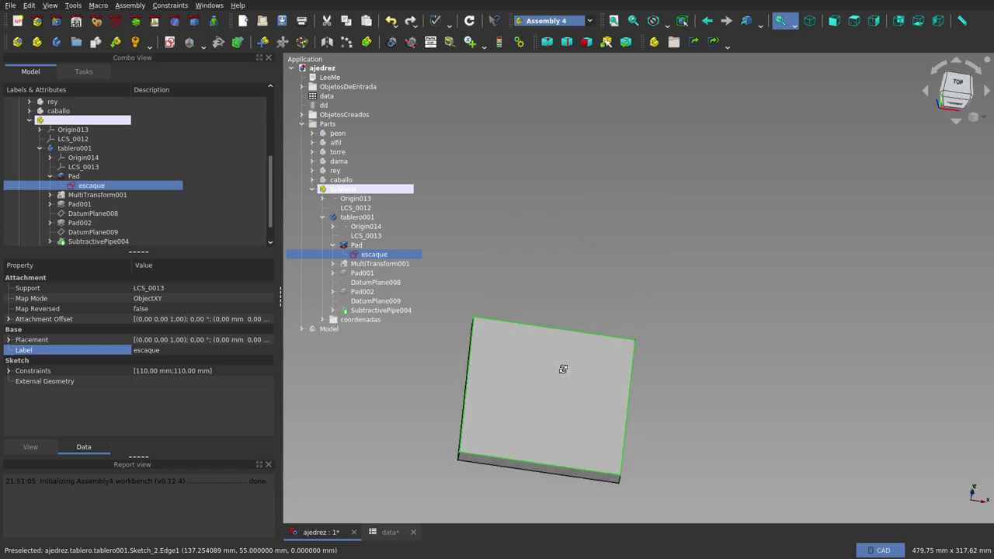
left_click(614, 21)
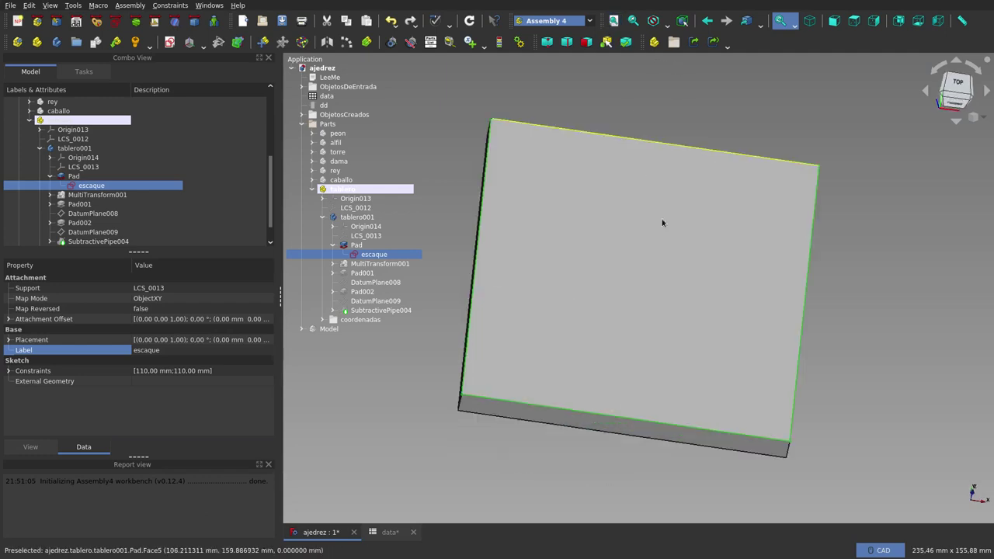
scroll(682, 294, "down", 3)
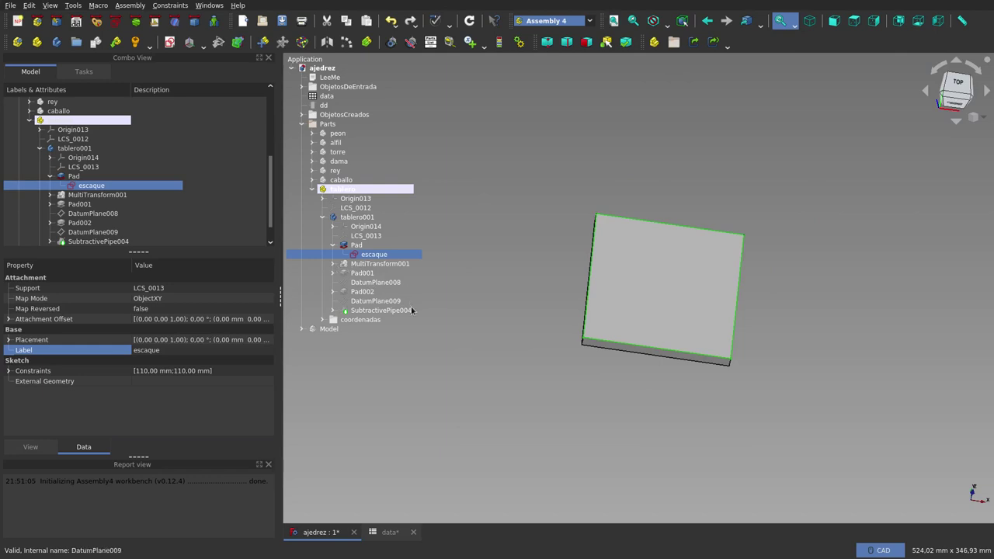
left_click(332, 263)
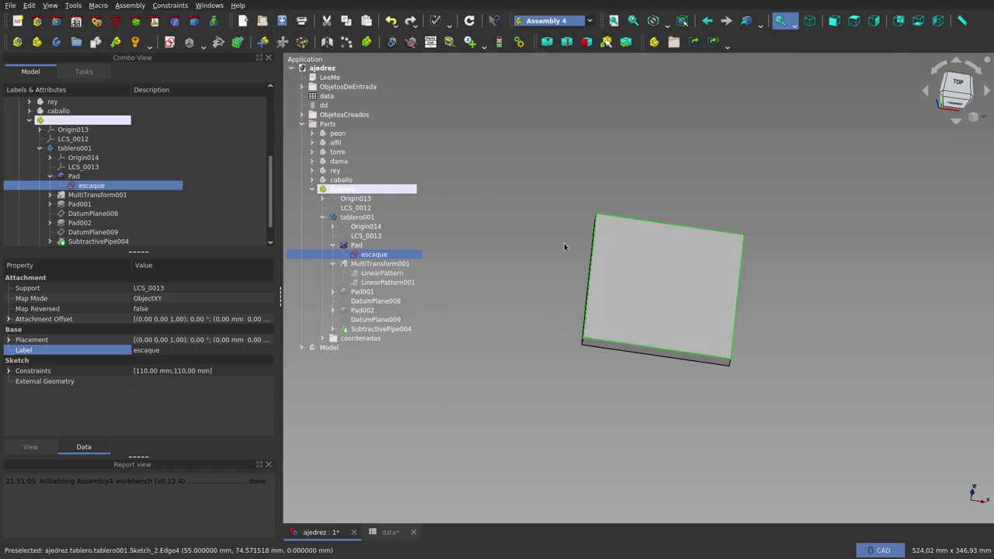
middle_click_drag(564, 243, 555, 237)
key("2")
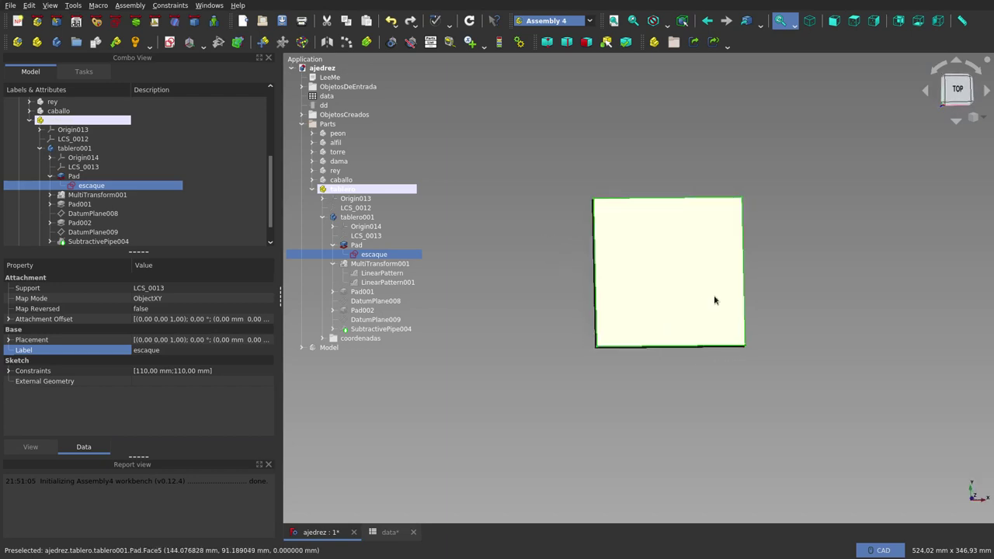
scroll(544, 330, "down", 3)
scroll(506, 352, "down", 2)
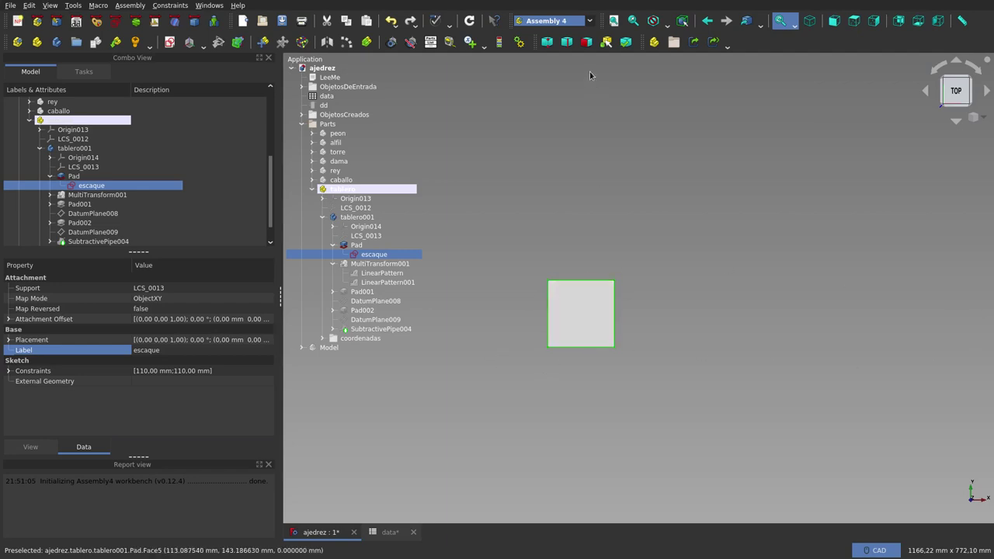
Step: Show the MultiTransform001 8×8 grid in place of the single tile
left_click(388, 264)
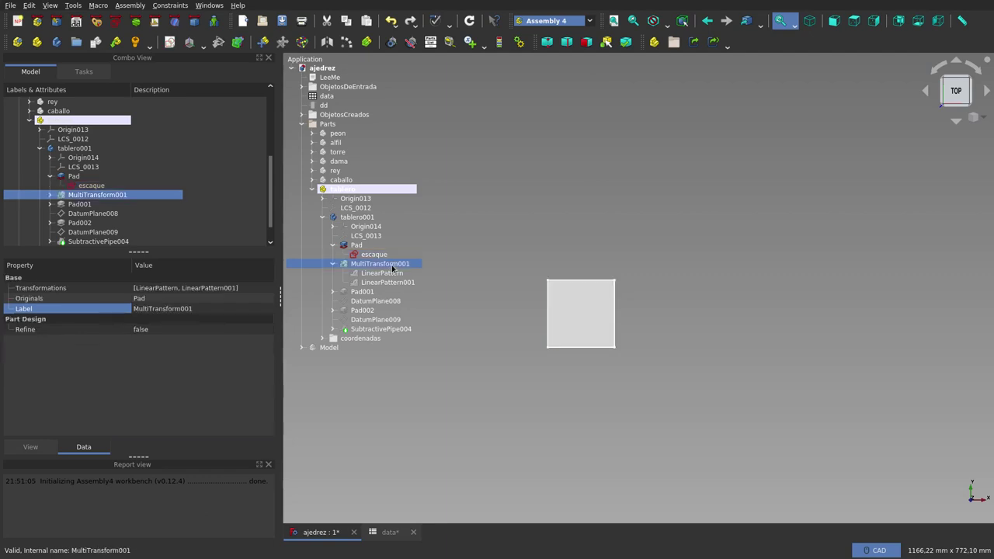
key("space")
scroll(542, 355, "down", 5)
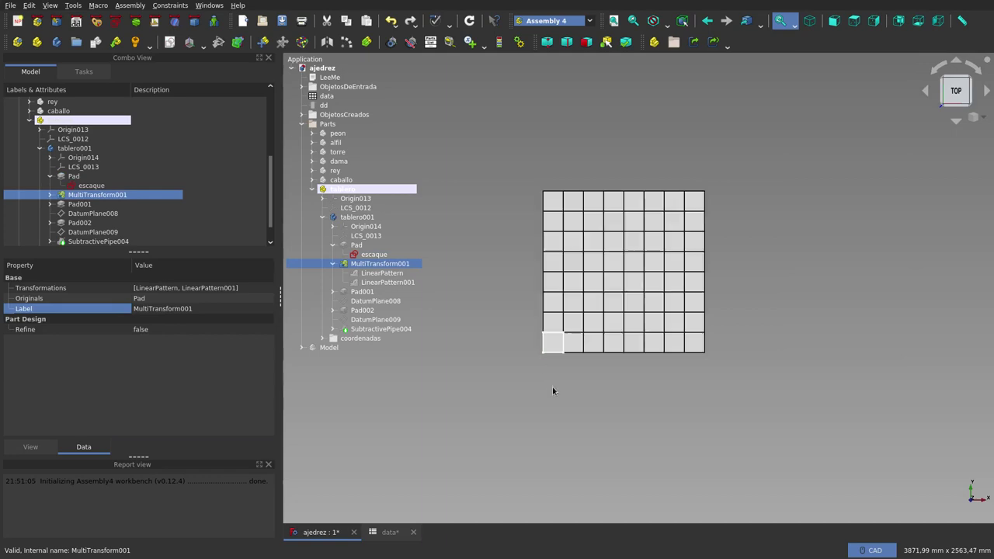
left_click(544, 390)
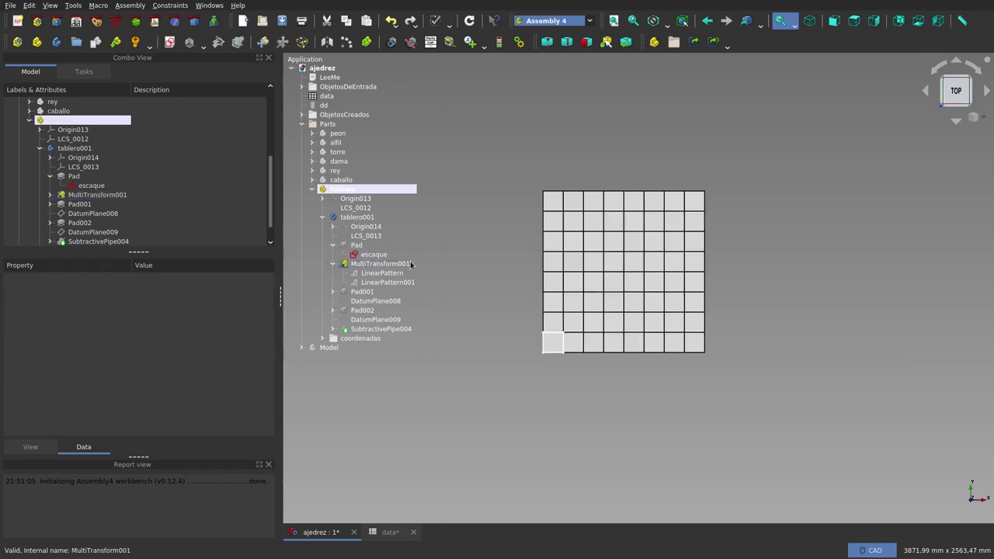
Step: Inspect the escaque sketch, then the 110 by 1100 mm tablero sketch under Pad001
left_click(381, 255)
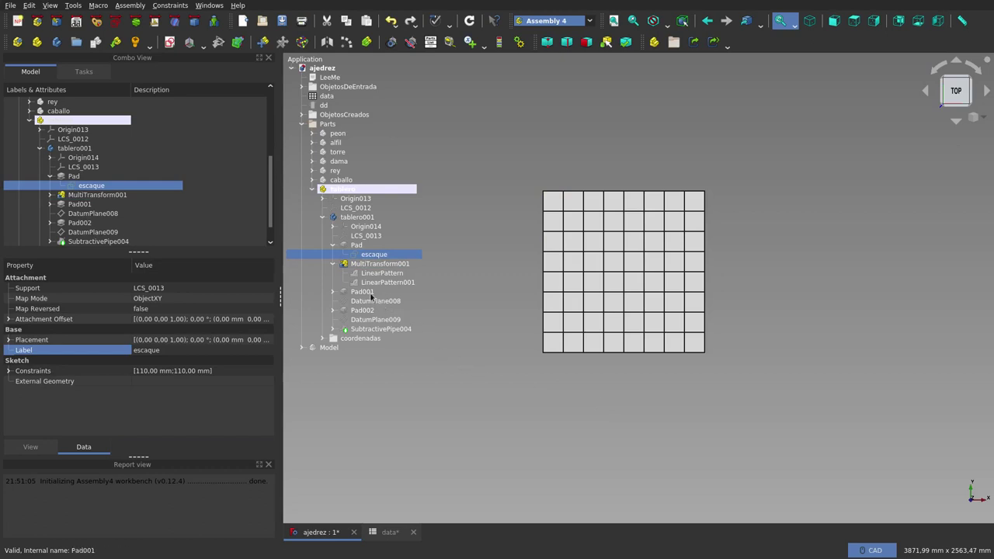
left_click(611, 380)
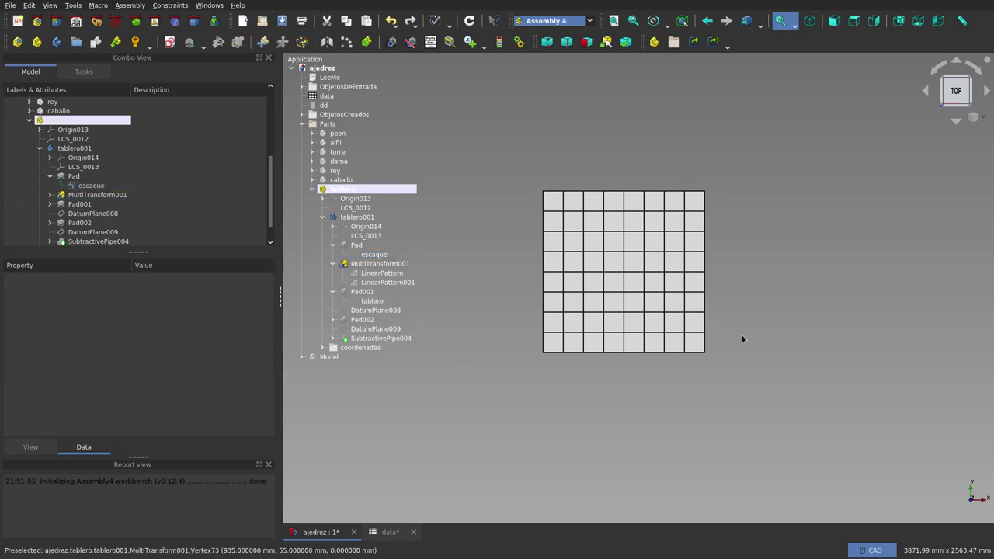
left_click(372, 302)
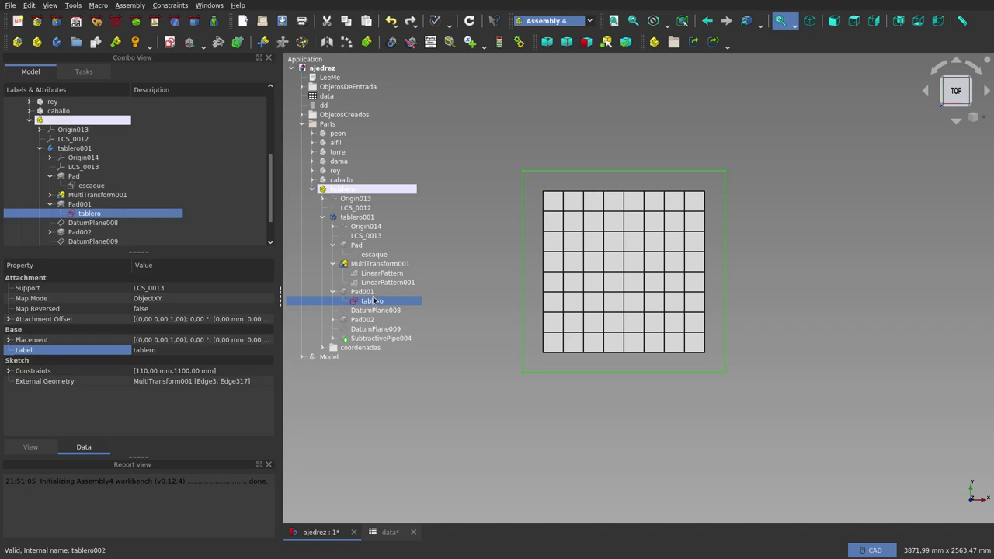
Step: Review MultiTransform001's two linear patterns and show the Pad001 board slab around the grid
double_click(368, 265)
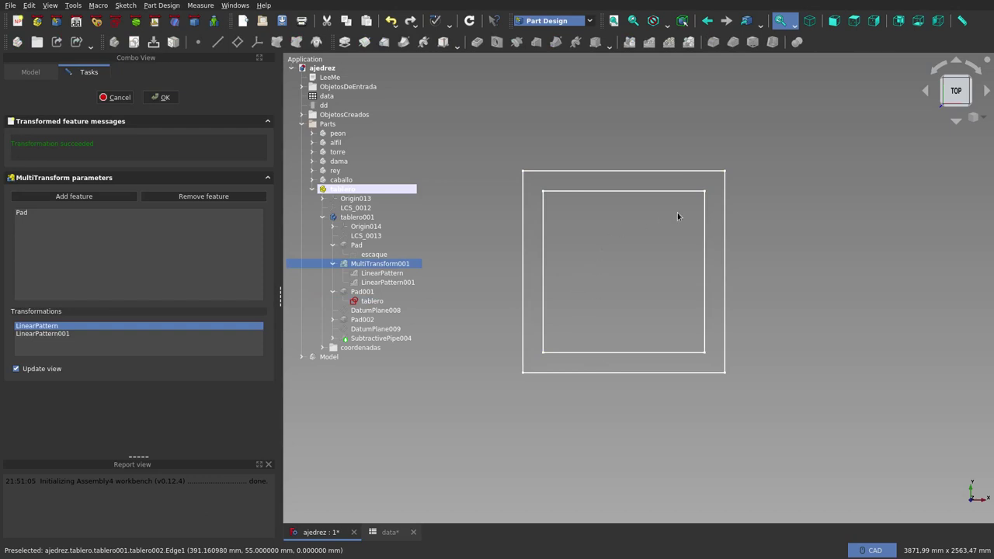
left_click(373, 292)
key("space")
left_click(623, 396)
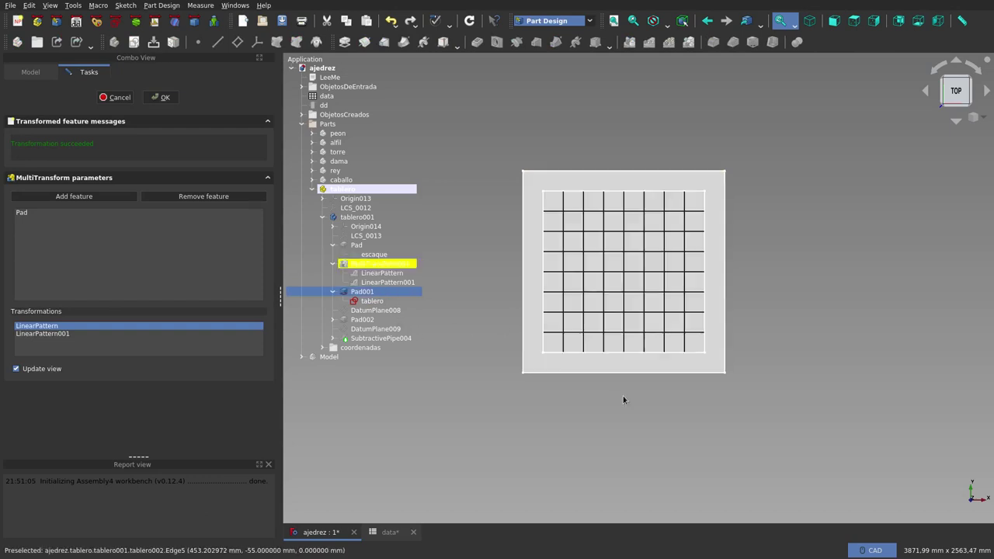
key("Escape")
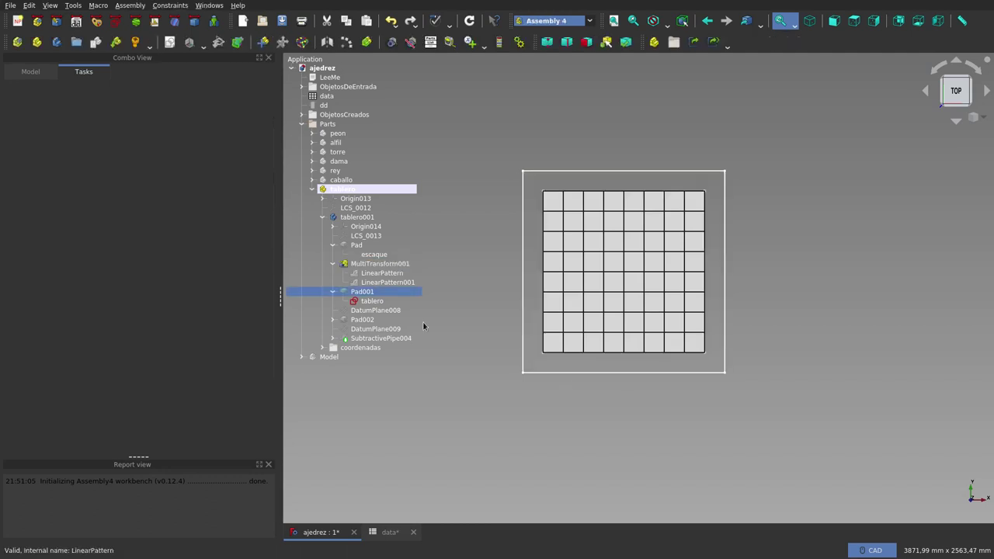
Step: Orbit the bordered board, select the tablero sketch, and expand Pad002 to show Sketch011
left_click(609, 398)
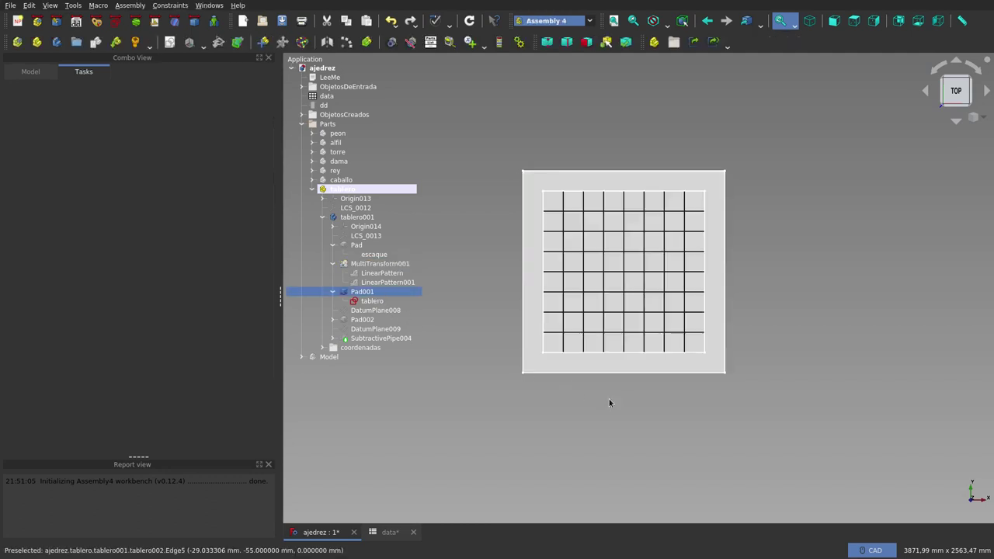
mouse_move(633, 413)
middle_mouse_down()
mouse_move(632, 385)
mouse_move(624, 421)
mouse_move(655, 417)
middle_mouse_up()
scroll(625, 422, "up", 4)
scroll(656, 413, "down", 3)
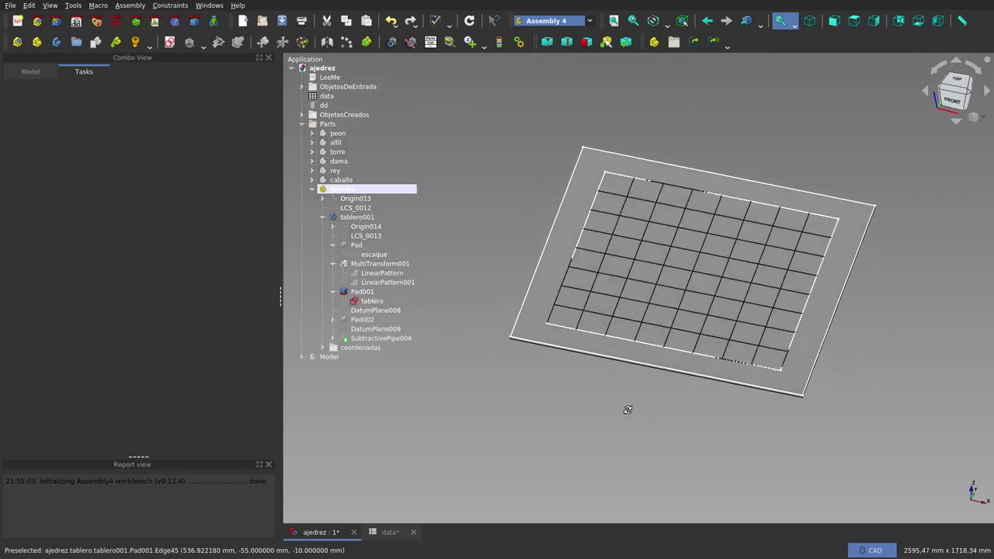
left_click(373, 303)
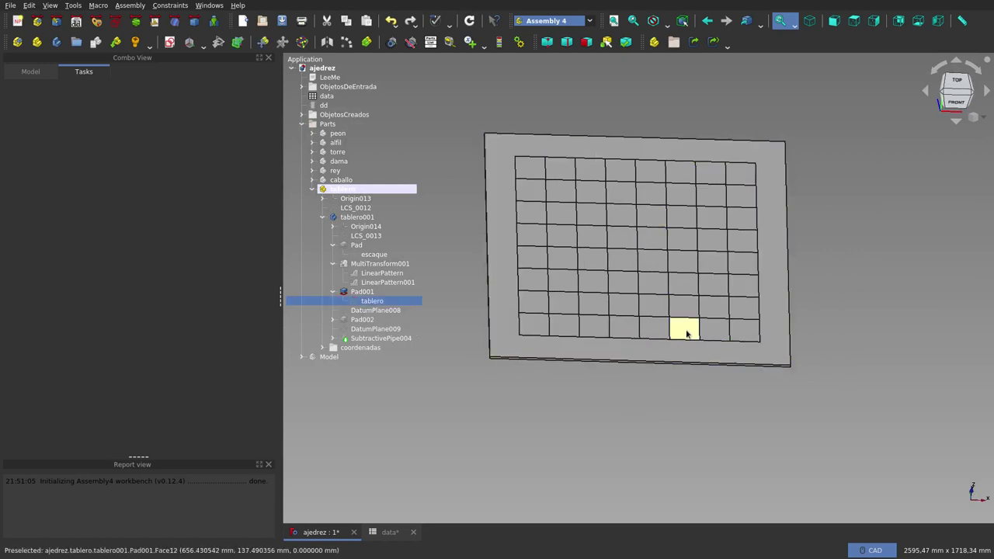
mouse_move(688, 328)
middle_mouse_down()
mouse_move(683, 303)
mouse_move(710, 305)
mouse_move(699, 332)
middle_mouse_up()
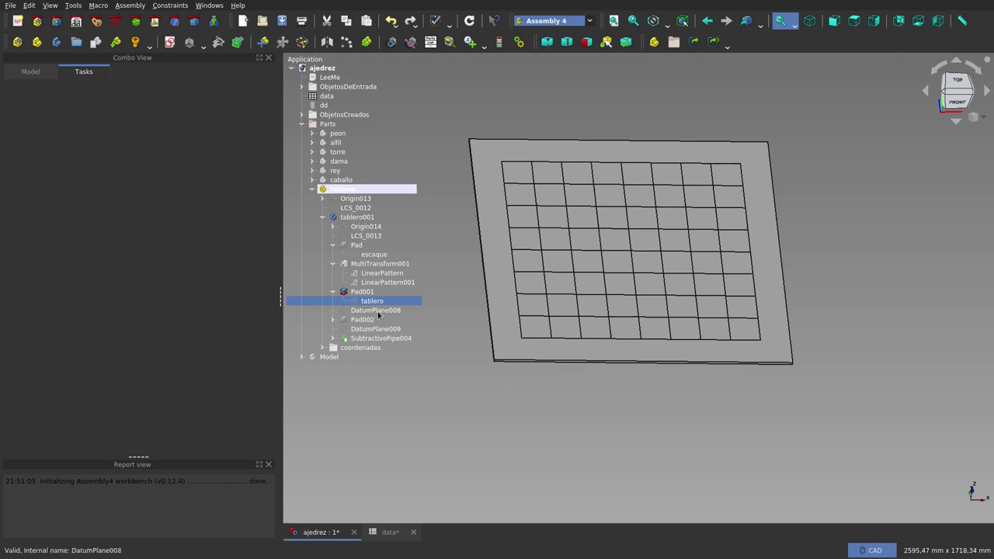
double_click(389, 319)
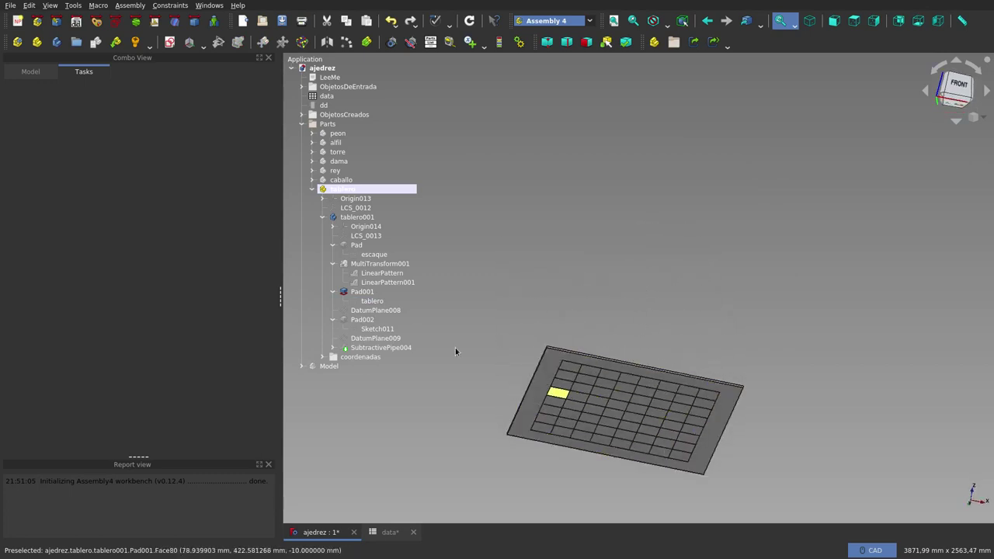
left_click(375, 330)
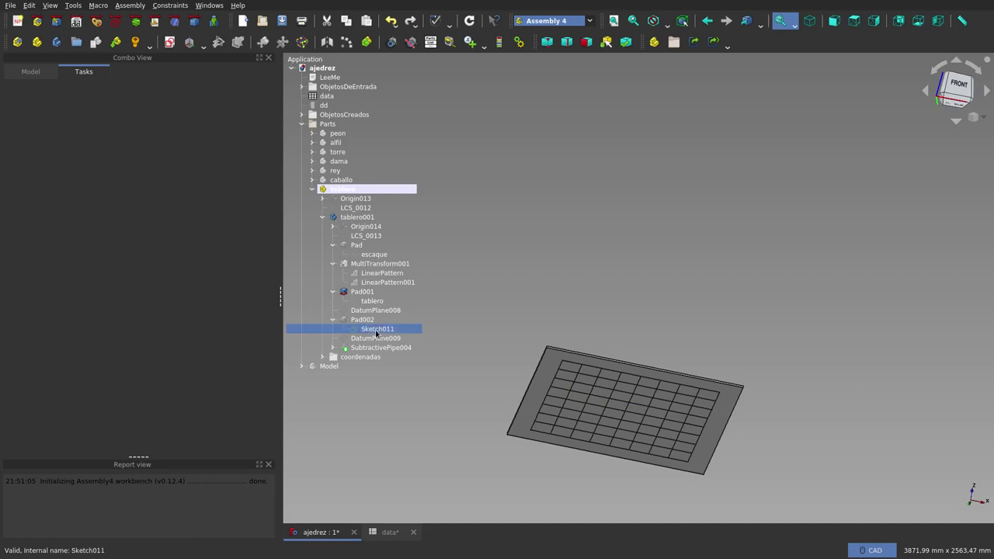
left_click(372, 319)
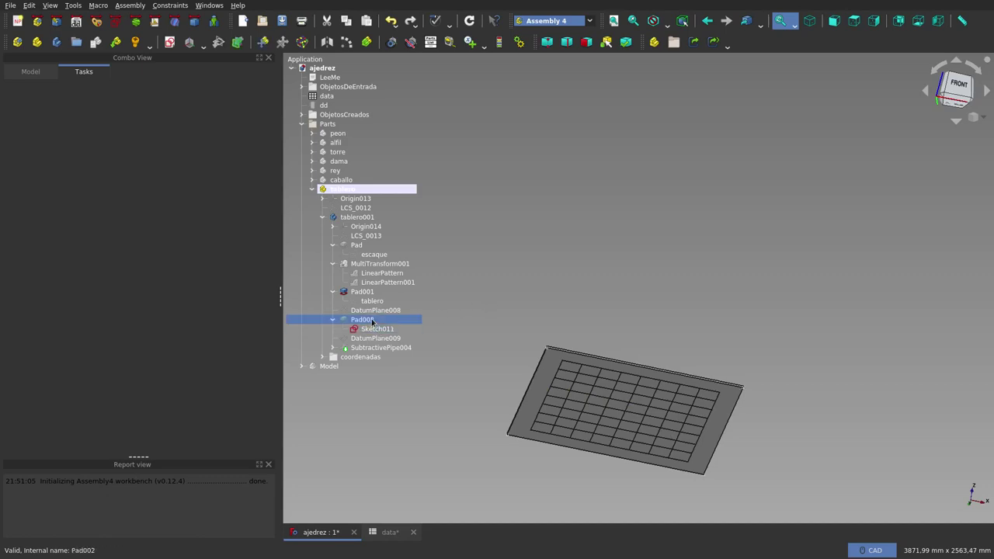
left_click(610, 276)
mouse_move(628, 265)
middle_mouse_down()
mouse_move(629, 340)
mouse_move(604, 368)
middle_mouse_up()
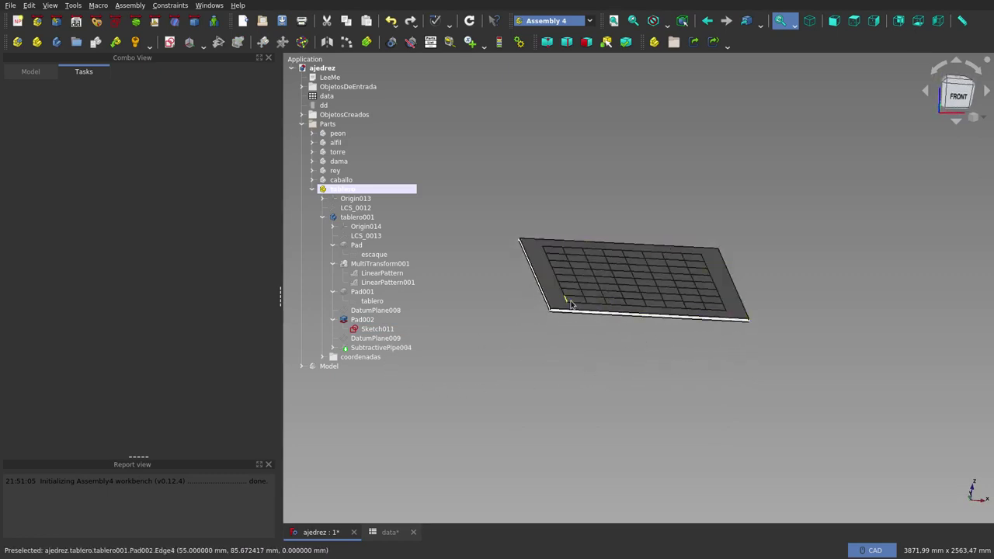
scroll(571, 304, "up", 2)
scroll(572, 303, "up", 2)
left_click(377, 329)
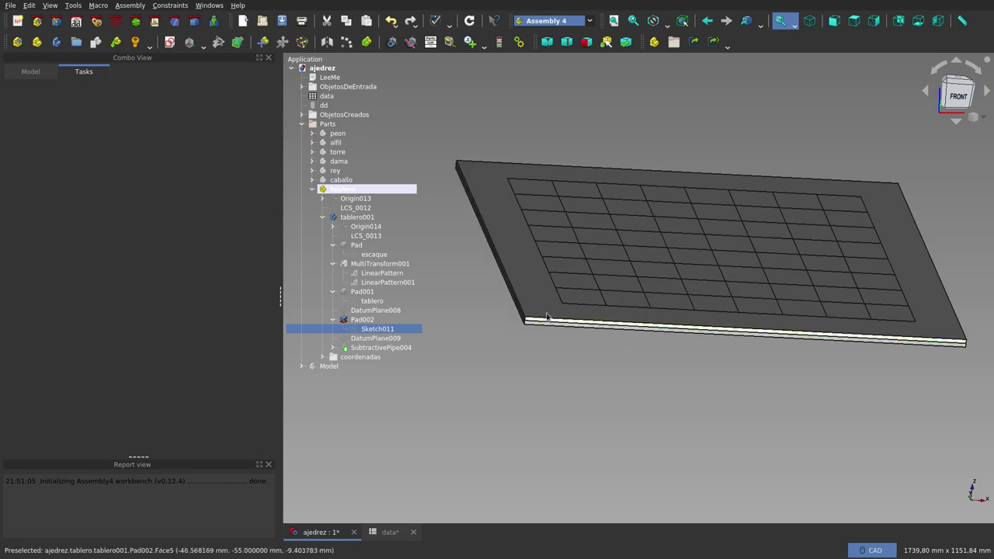
scroll(521, 353, "down", 3)
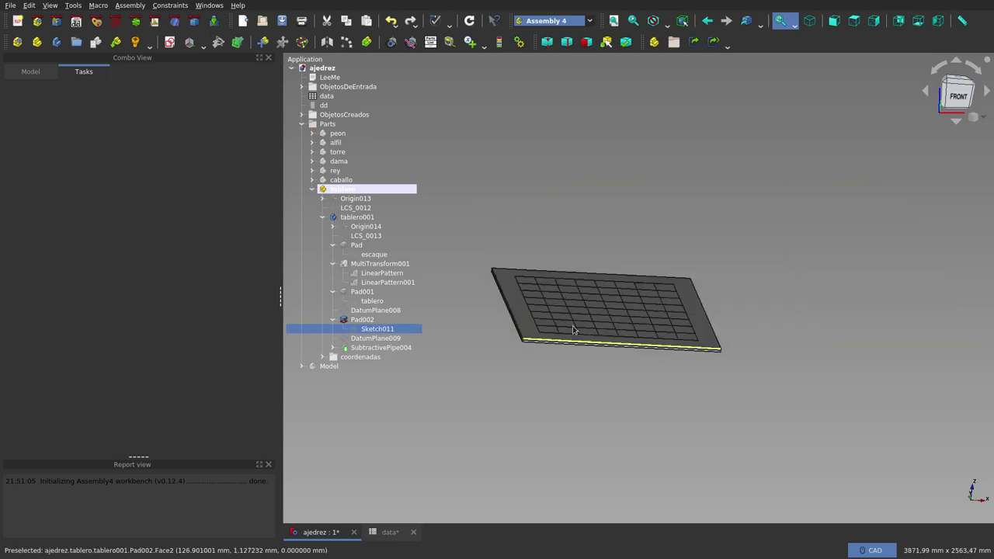
mouse_move(573, 330)
middle_mouse_down()
mouse_move(586, 324)
mouse_move(581, 347)
middle_mouse_up()
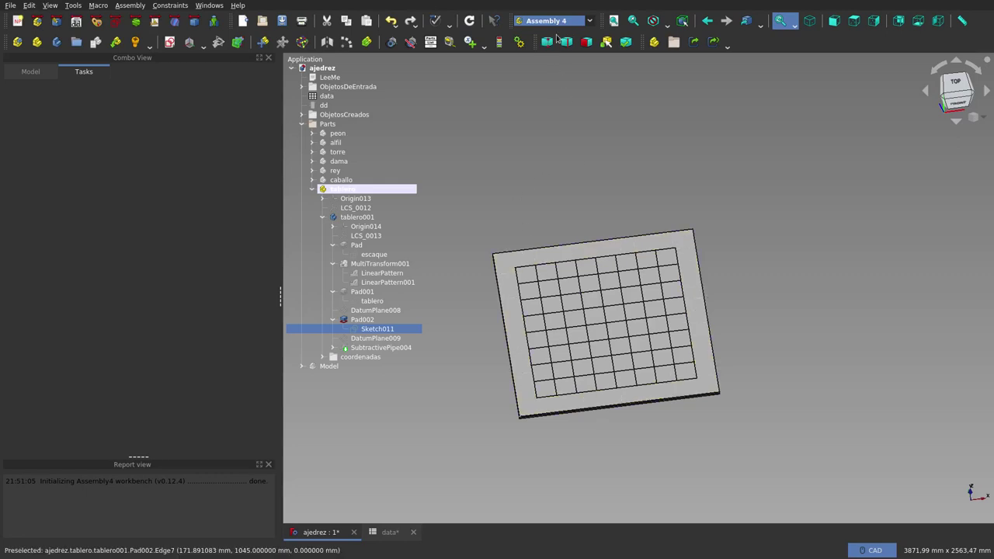
scroll(529, 410, "up", 4)
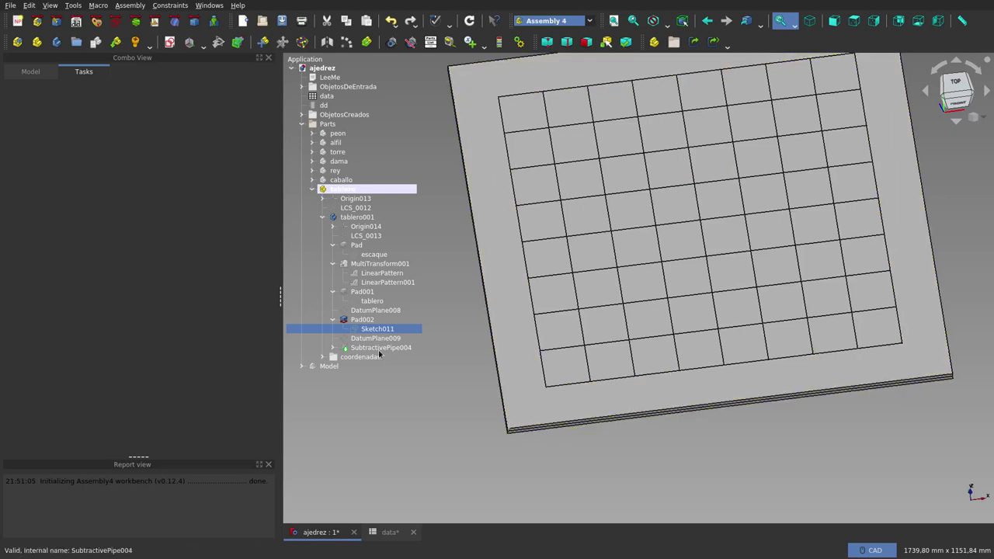
Step: Expand SubtractivePipe004, hide Pad002, and briefly open Sketch_3 for a look
left_click(332, 348)
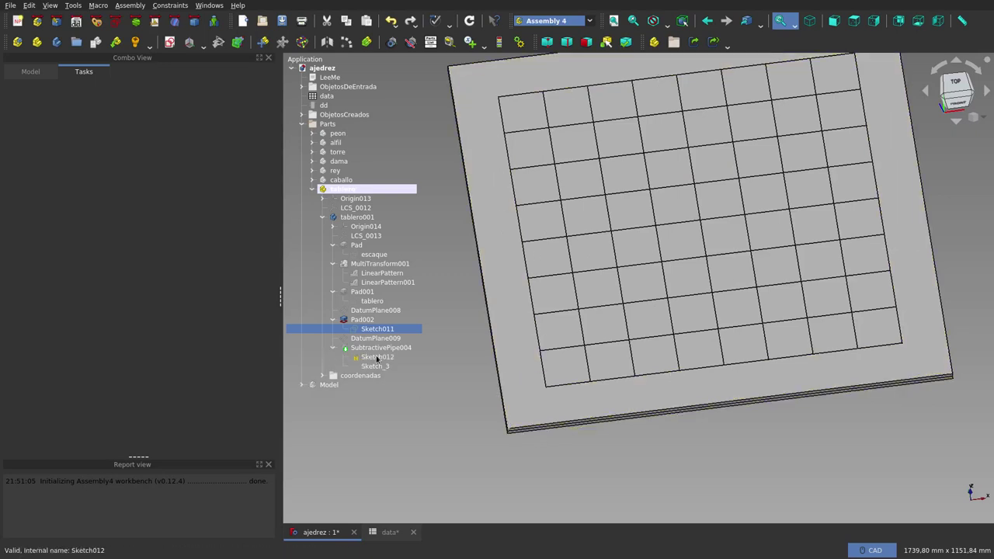
key("Up")
key("space")
left_click(375, 357)
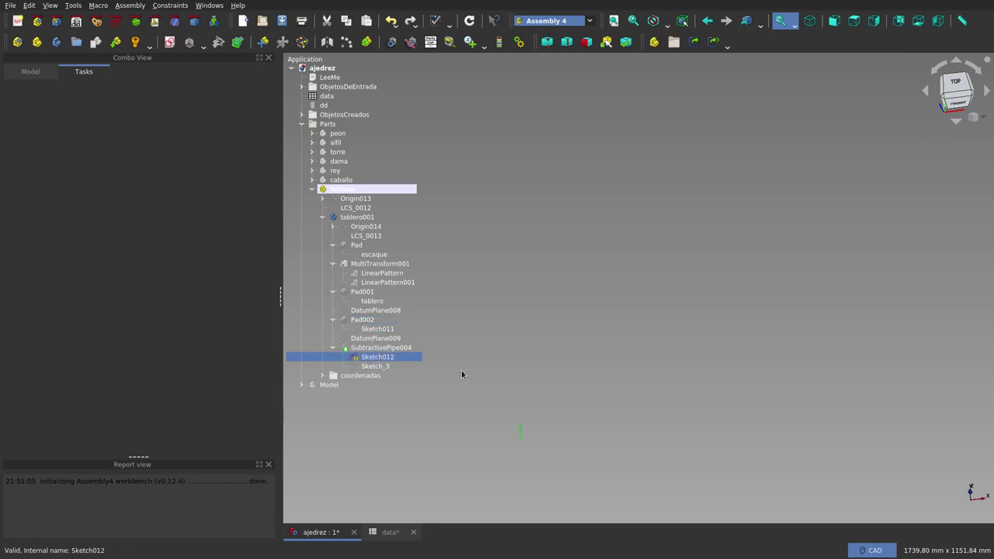
double_click(384, 367)
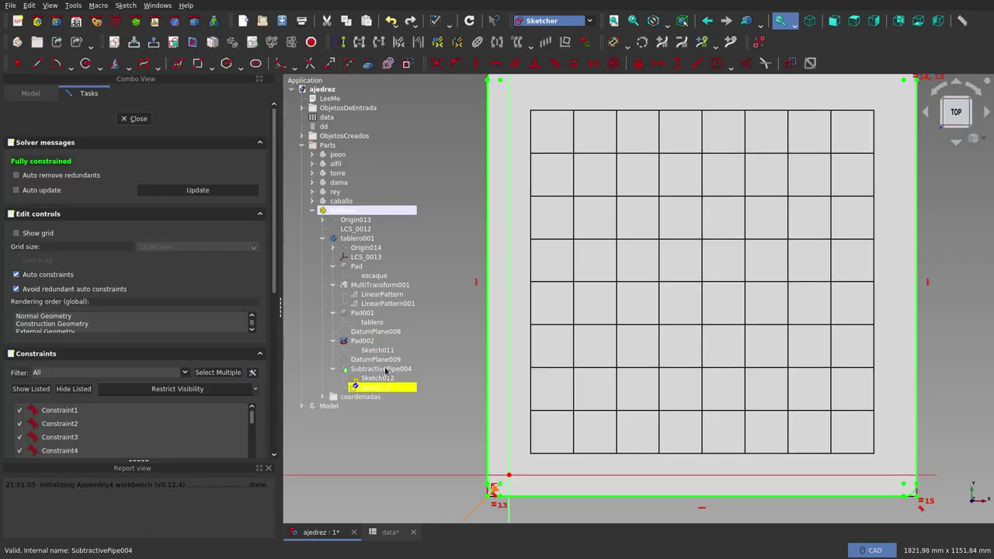
key("Escape")
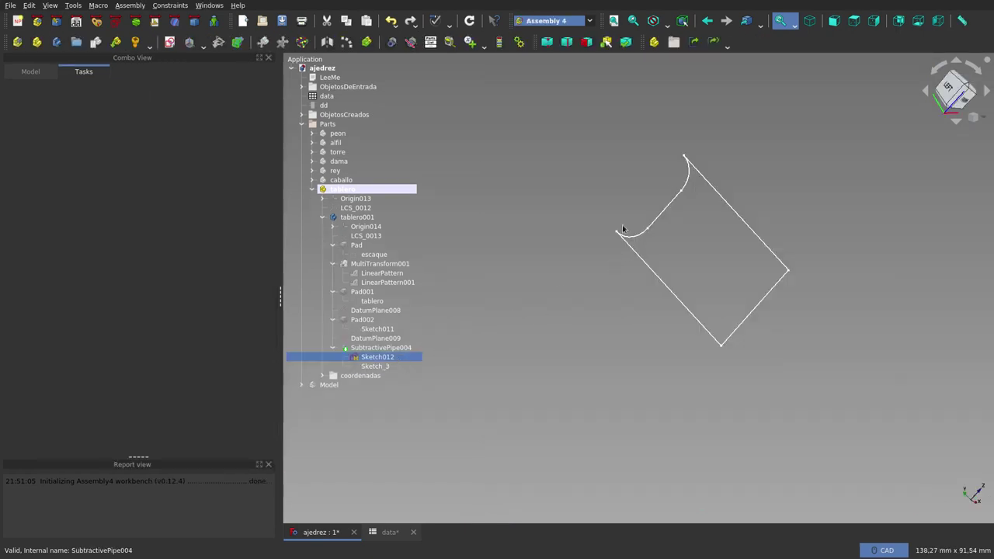
Step: Show the Sketch_3 sweep path and fit the scene to see its full outline
left_click(379, 368)
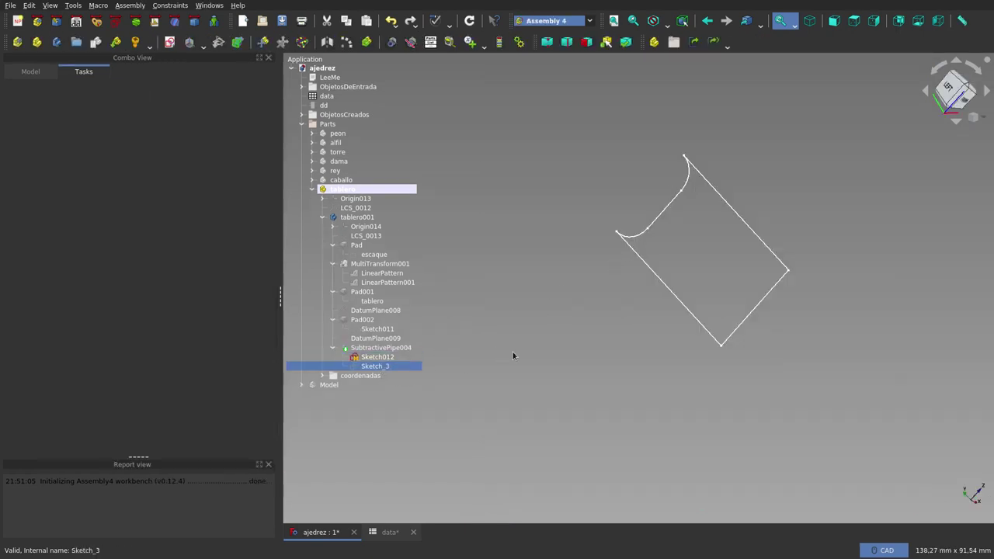
key("space")
scroll(521, 350, "down", 3)
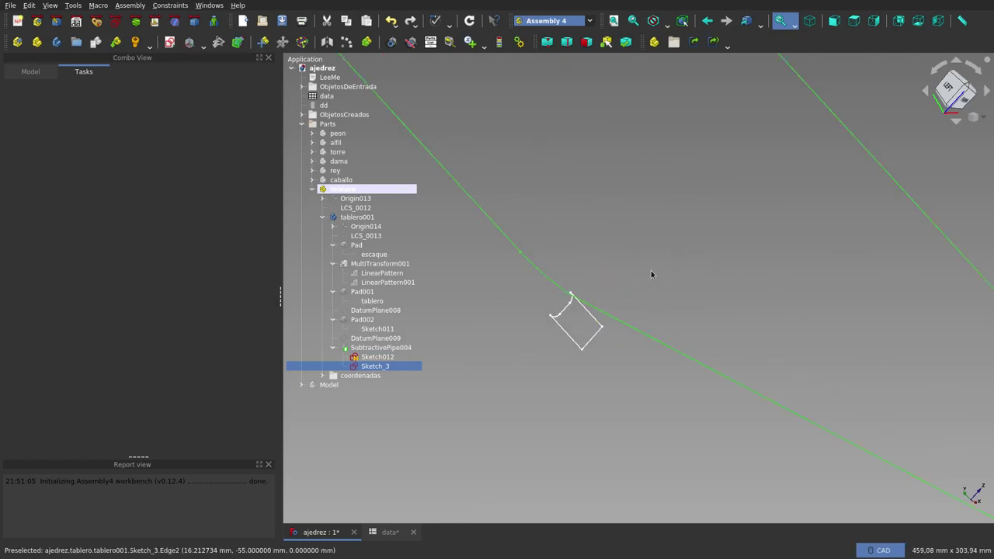
mouse_move(651, 270)
middle_mouse_down()
mouse_move(661, 224)
mouse_move(632, 178)
mouse_move(577, 200)
mouse_move(575, 256)
mouse_move(628, 231)
middle_mouse_up()
left_click(614, 21)
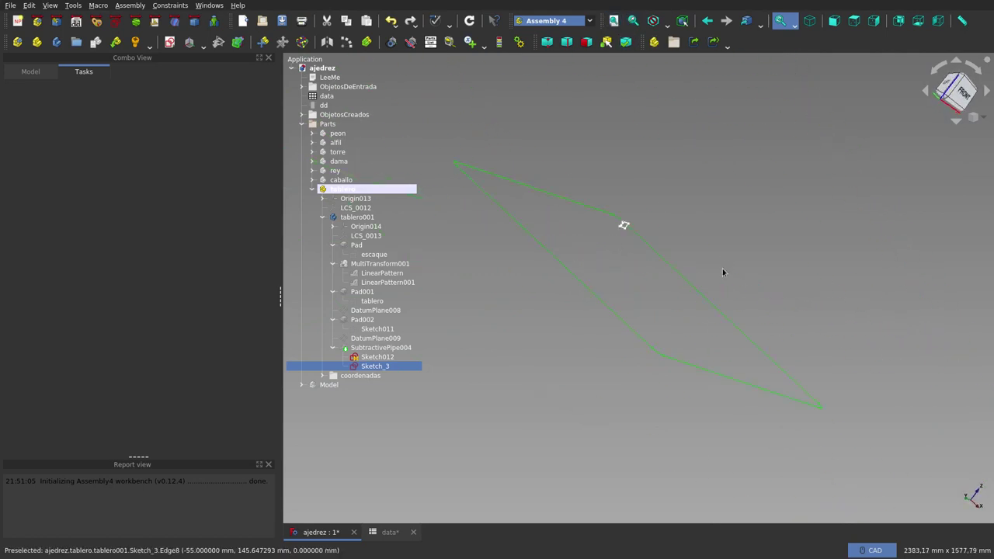
mouse_move(723, 273)
middle_mouse_down()
mouse_move(650, 277)
mouse_move(714, 204)
mouse_move(710, 168)
mouse_move(614, 147)
mouse_move(641, 141)
middle_mouse_up()
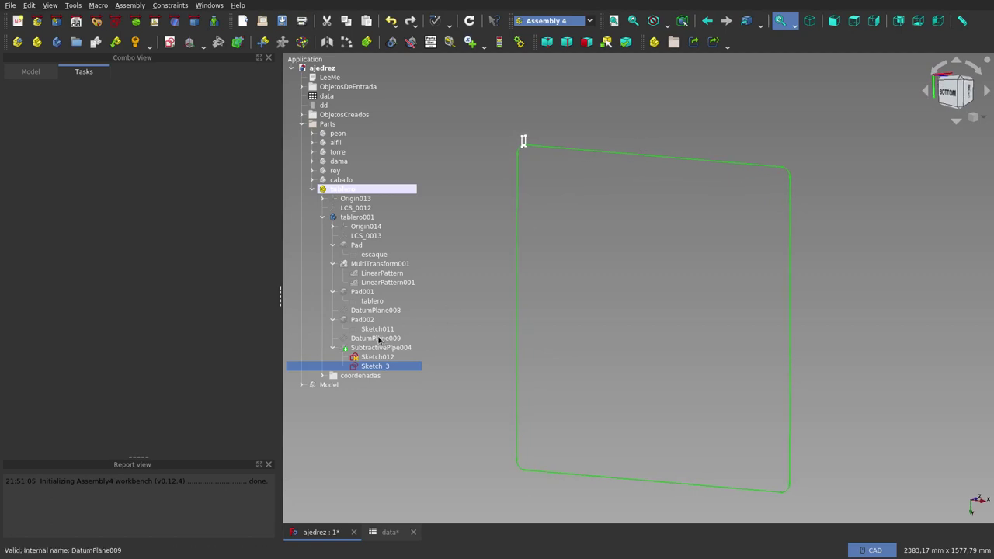
Step: Show the Pad002 square plate and orbit around it
left_click(371, 321)
key("space")
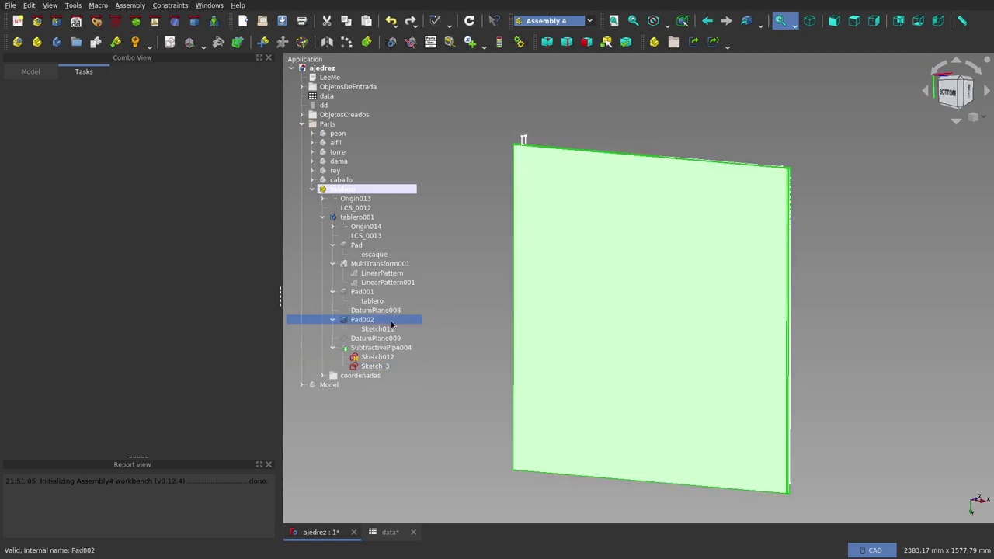
mouse_move(651, 314)
middle_mouse_down()
mouse_move(714, 282)
mouse_move(699, 282)
middle_mouse_up()
left_click(602, 137)
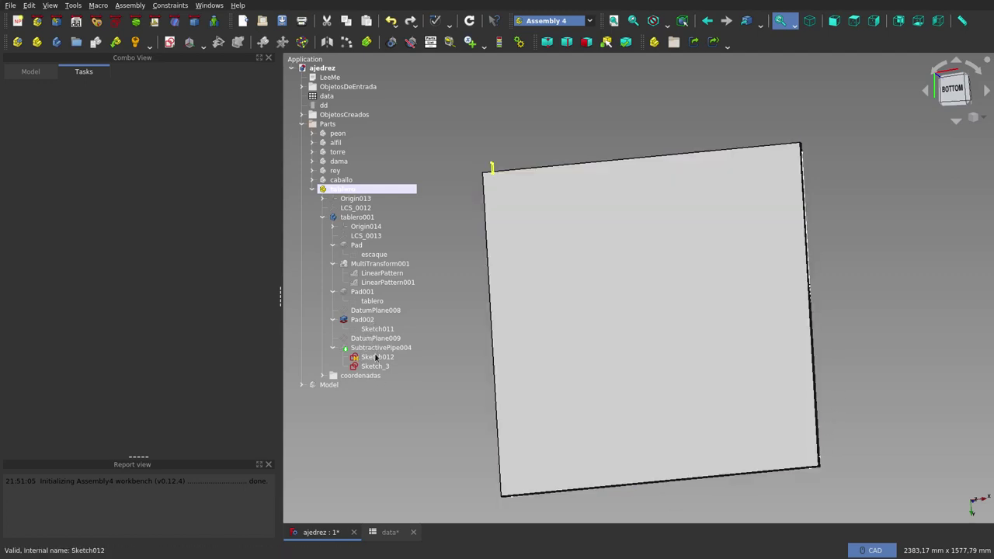
Step: Show the SubtractivePipe004 brown frame, hide Sketch012 and Sketch_3, and view isometrically
left_click(373, 349)
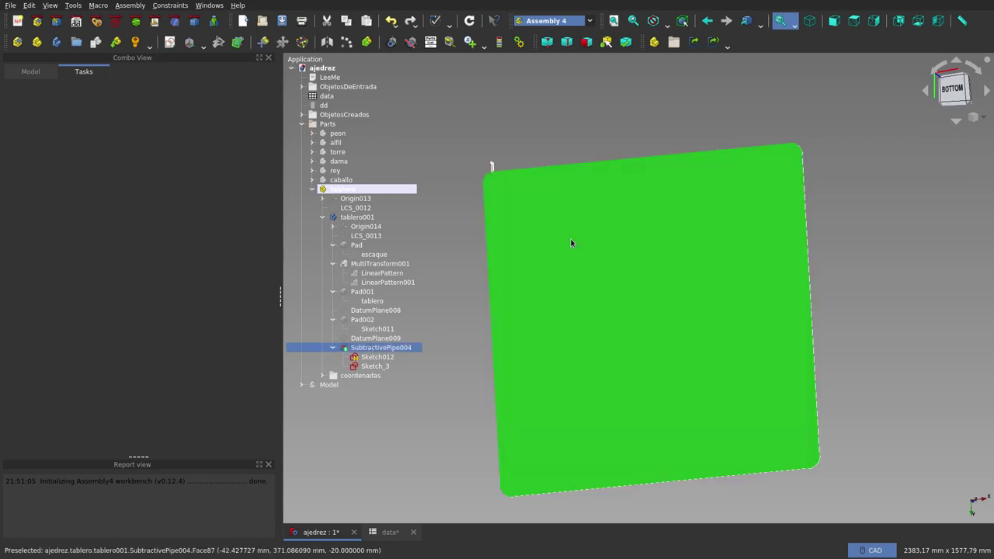
left_click(686, 106)
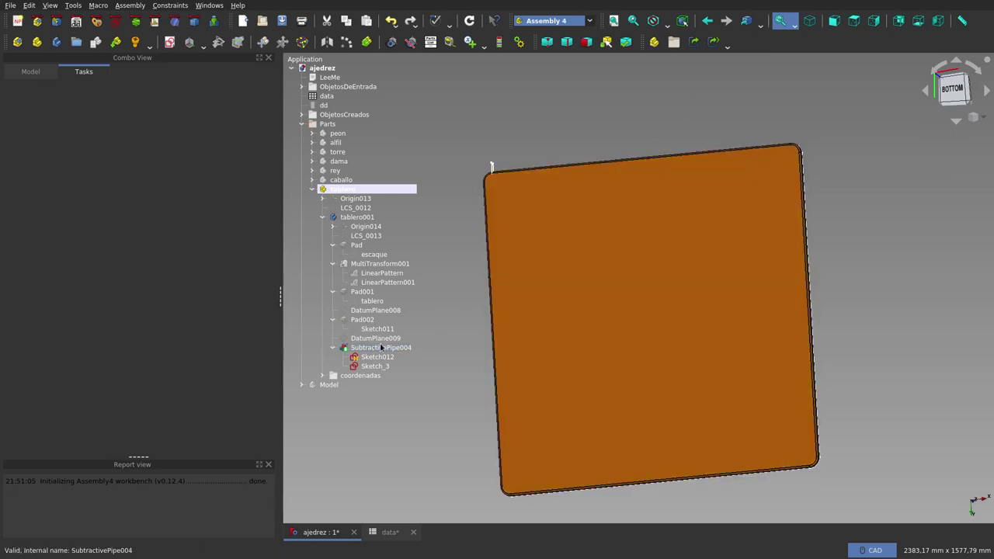
left_click(380, 348)
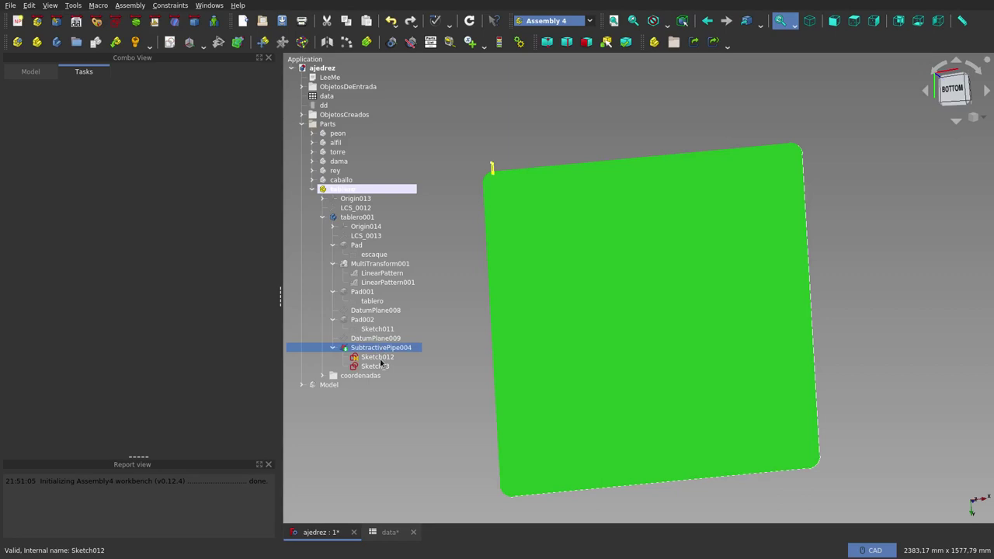
left_click(381, 358)
left_click(380, 367, "ctrl")
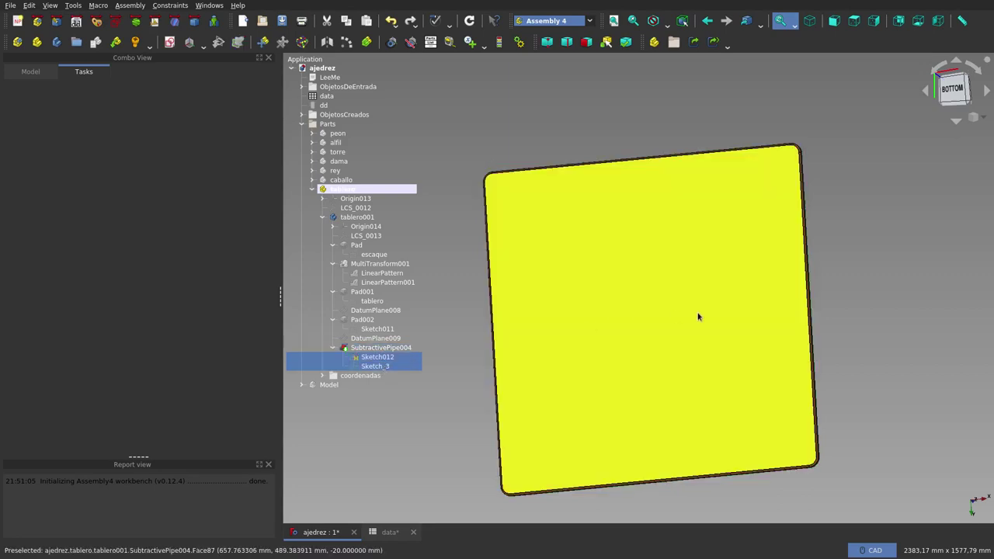
left_click(809, 21)
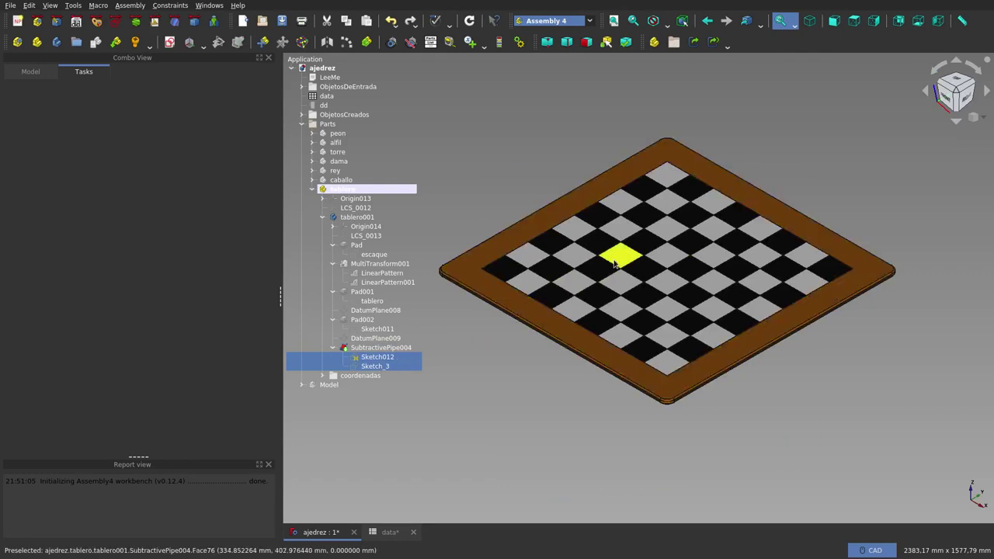
Step: Show the Pad002 plate with its 8×8 outlined cells and view it from above
left_click(364, 321)
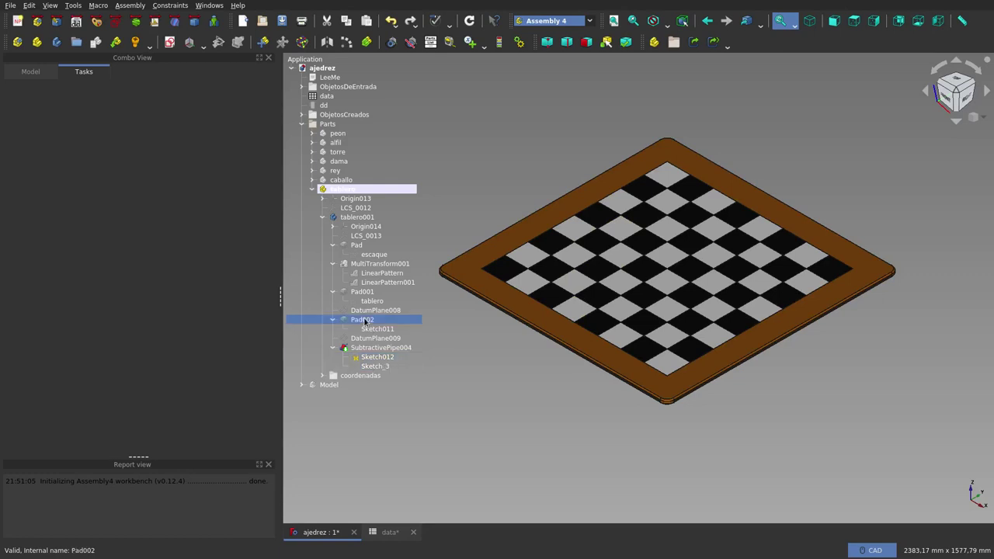
key("space")
left_click(554, 386)
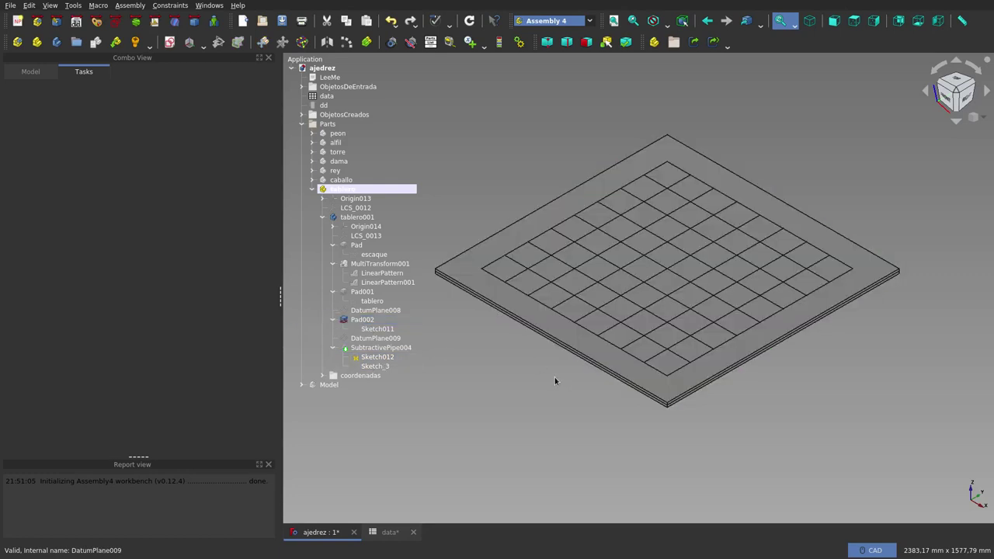
middle_click_drag(564, 382, 665, 431)
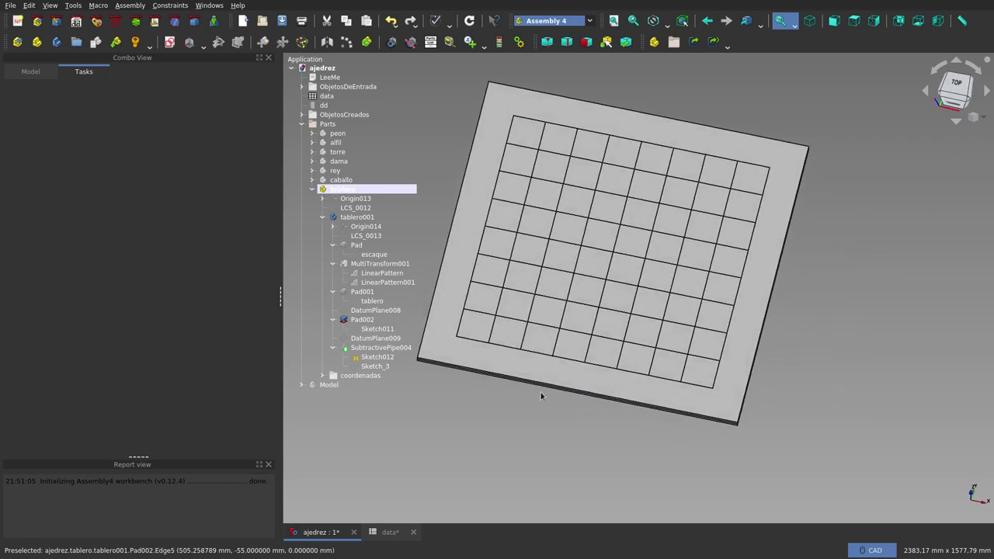
right_click(481, 330)
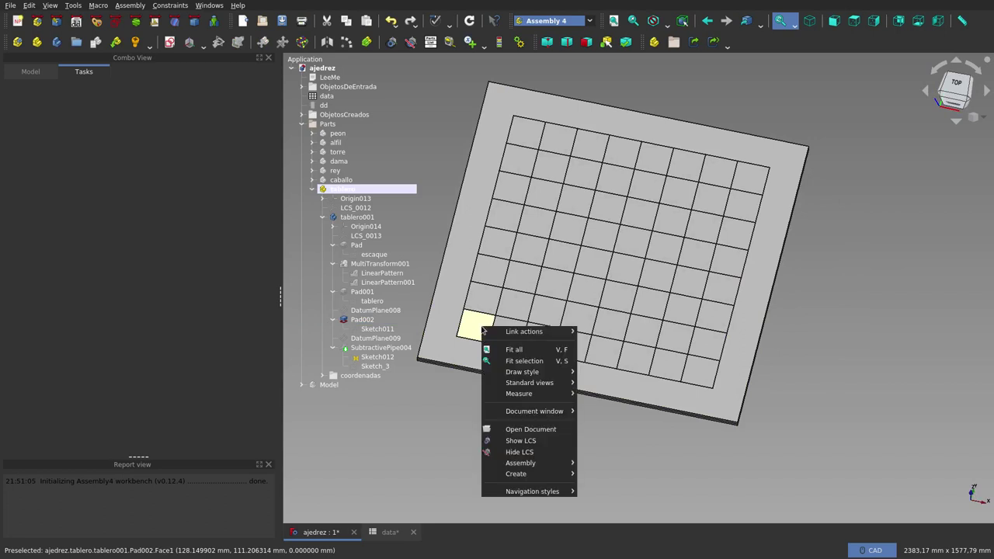
key("Escape")
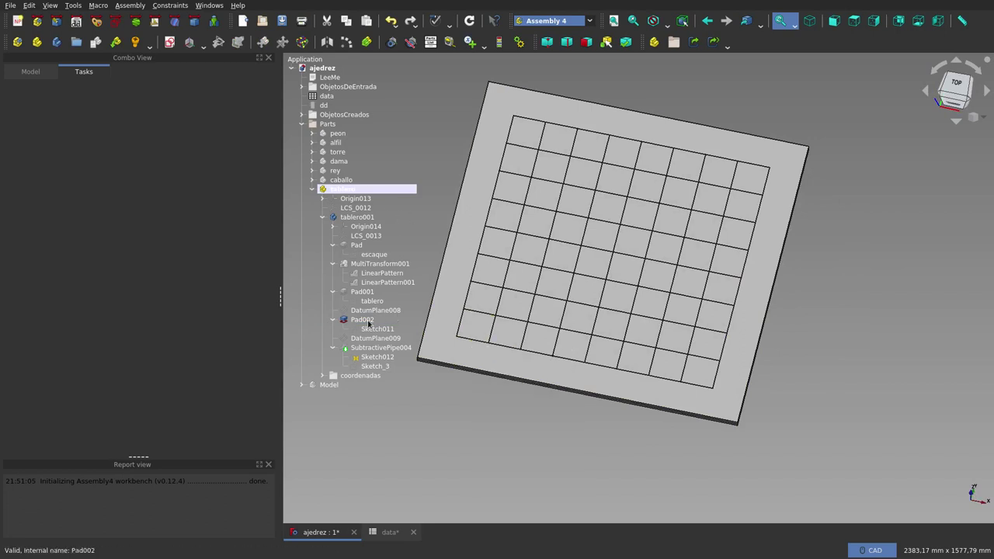
Step: Pick five square faces of Pad002 in Set colors and confirm the colour settings
scroll(542, 433, "up", 3)
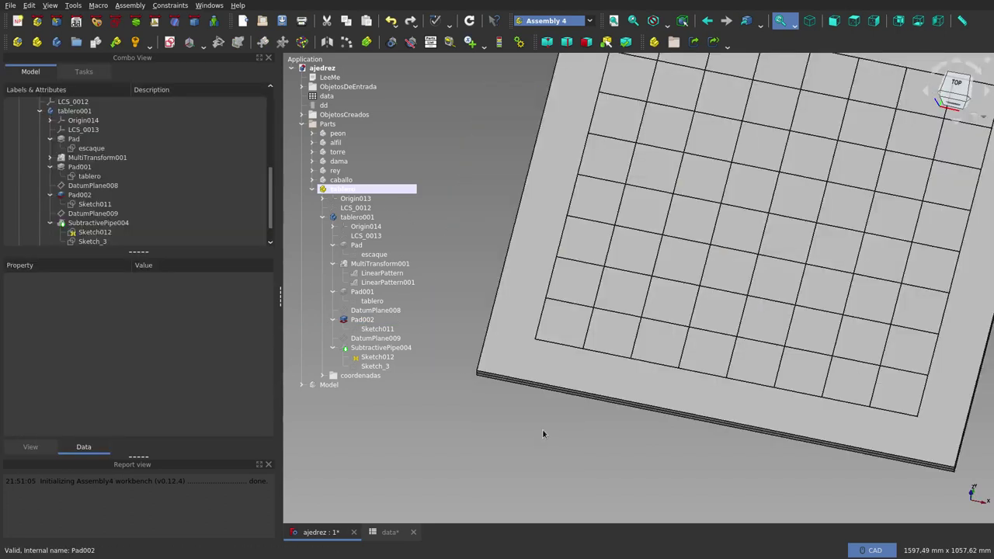
right_click(368, 323)
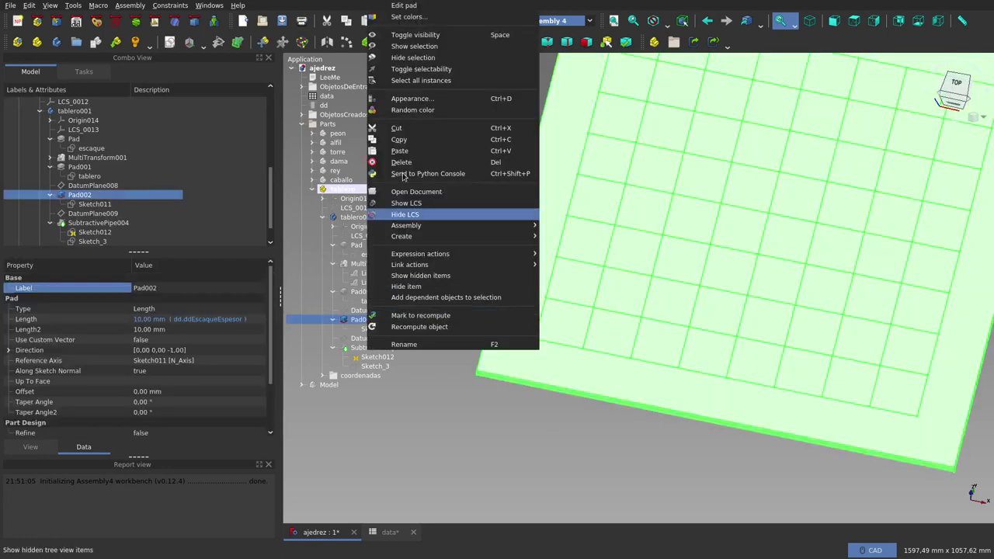
left_click(422, 17)
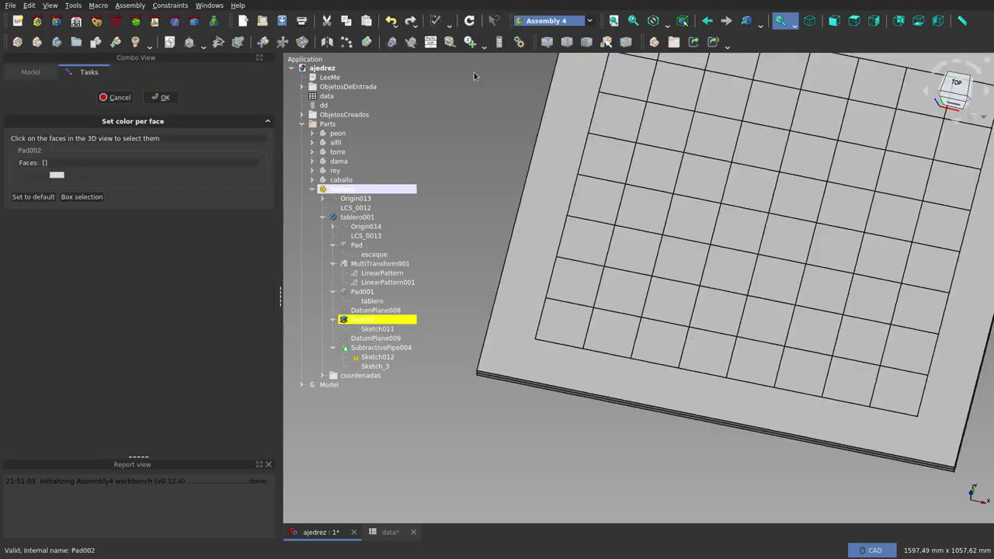
left_click(575, 331)
left_click(621, 290)
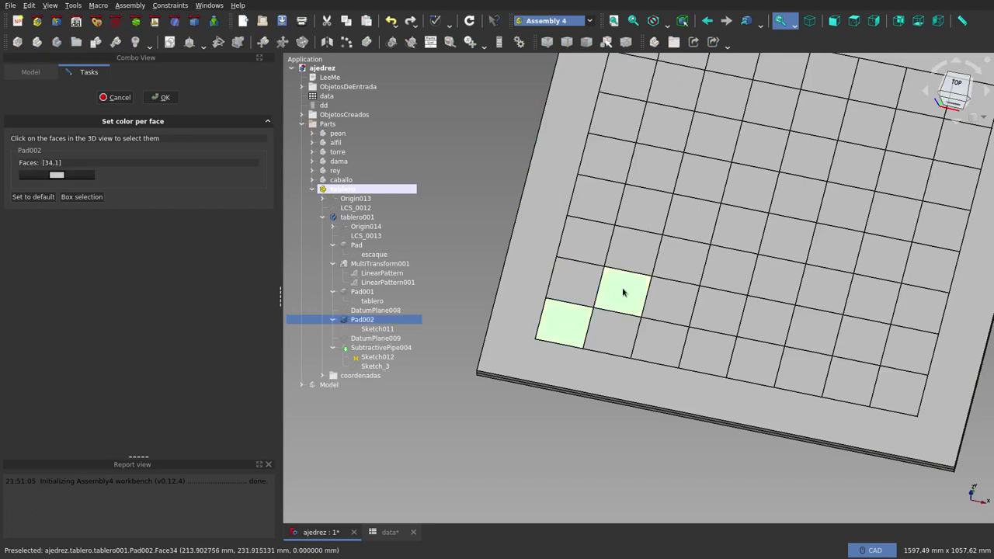
left_click(664, 340)
left_click(718, 311)
left_click(754, 361)
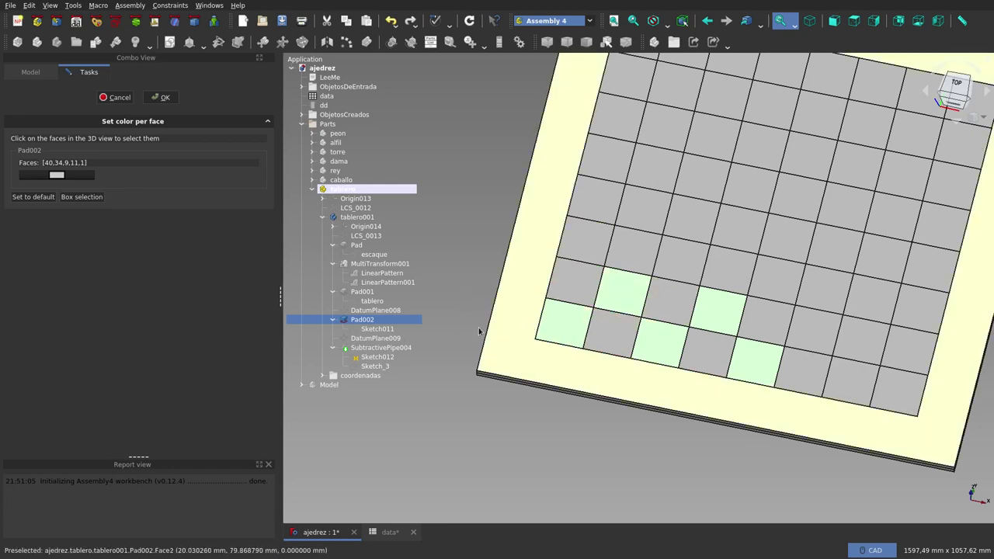
left_click(167, 99)
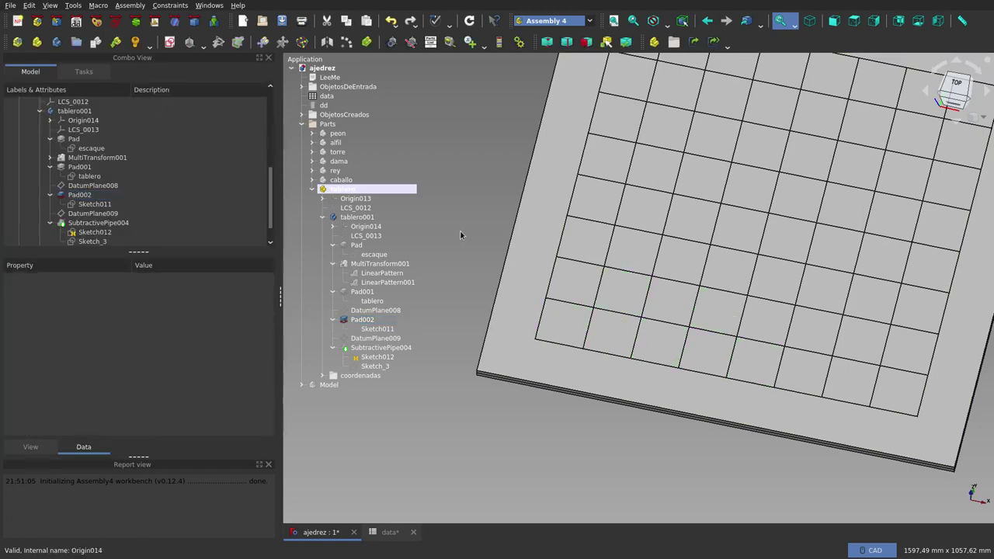
Step: Select SubtractivePipe004 and zoom out to the full brown-framed checkered board
left_click(391, 347)
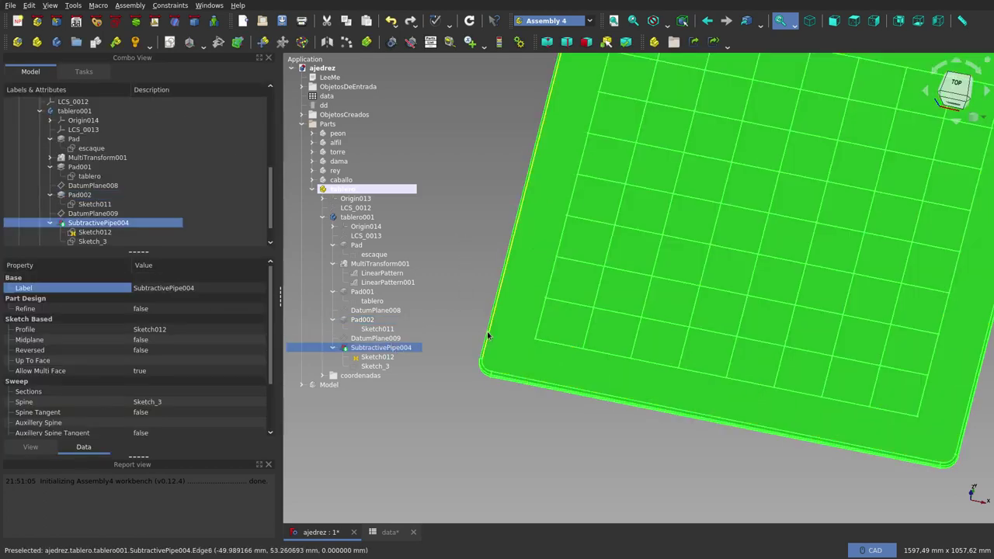
left_click(499, 230)
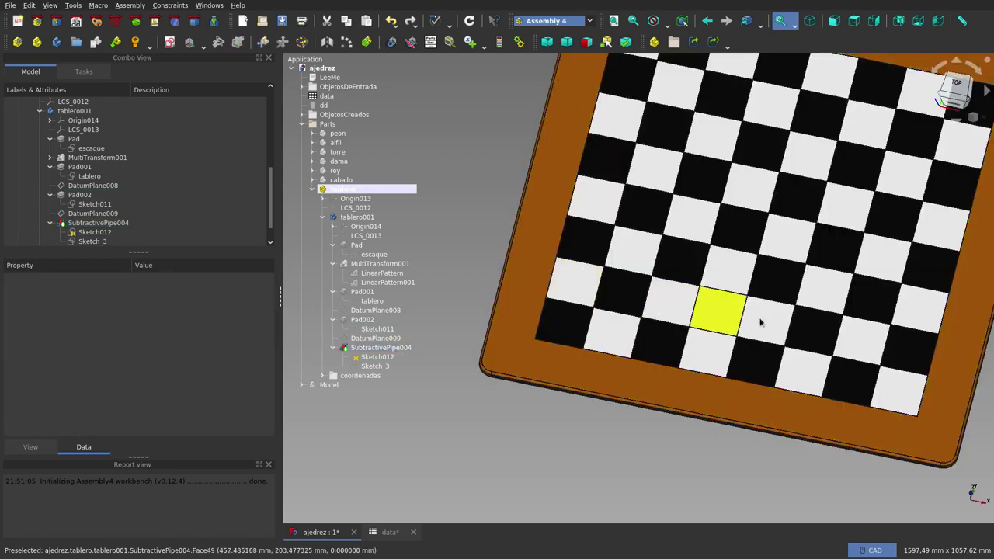
scroll(630, 291, "down", 2)
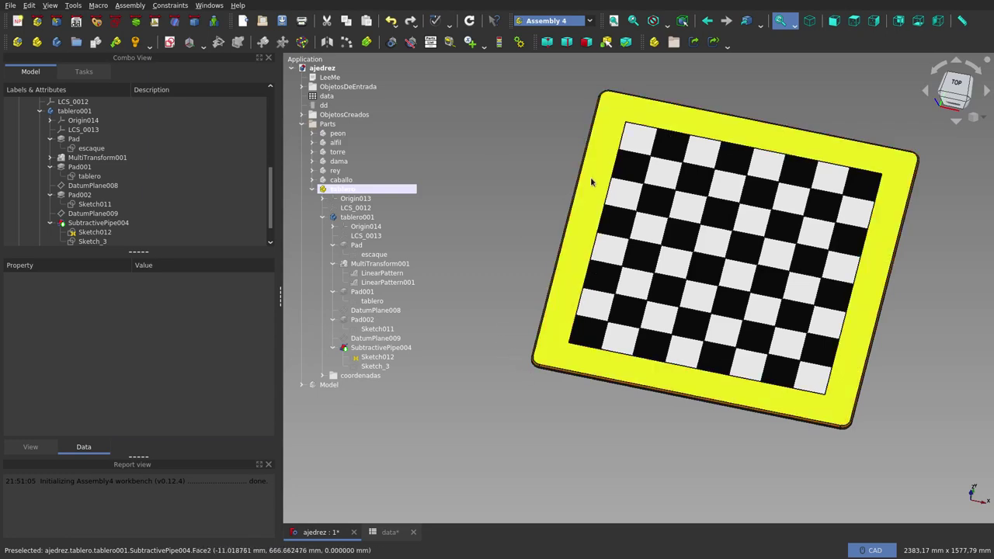
Step: Make the a–h letters from ShapeString in the coordenadas group visible on the border
left_click(323, 375)
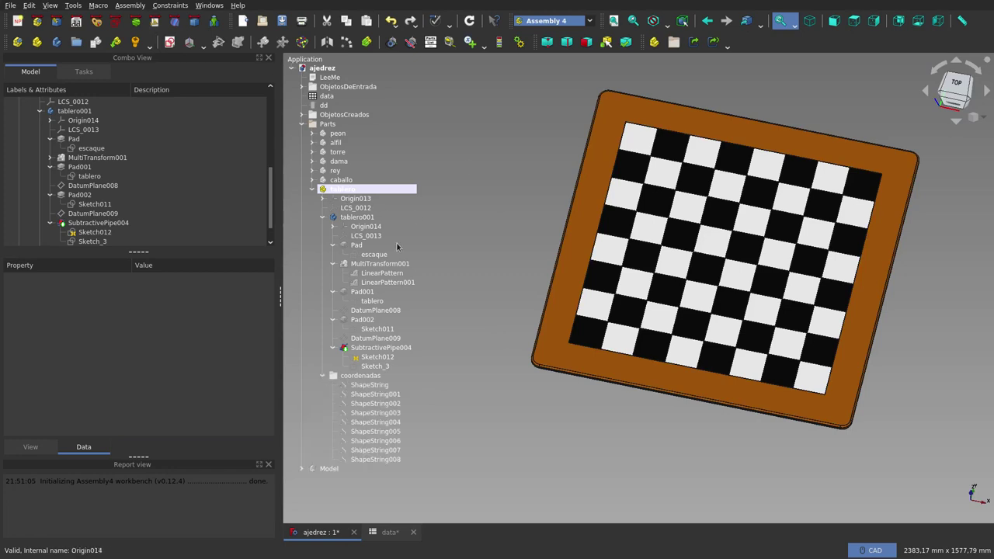
key("ctrl+2")
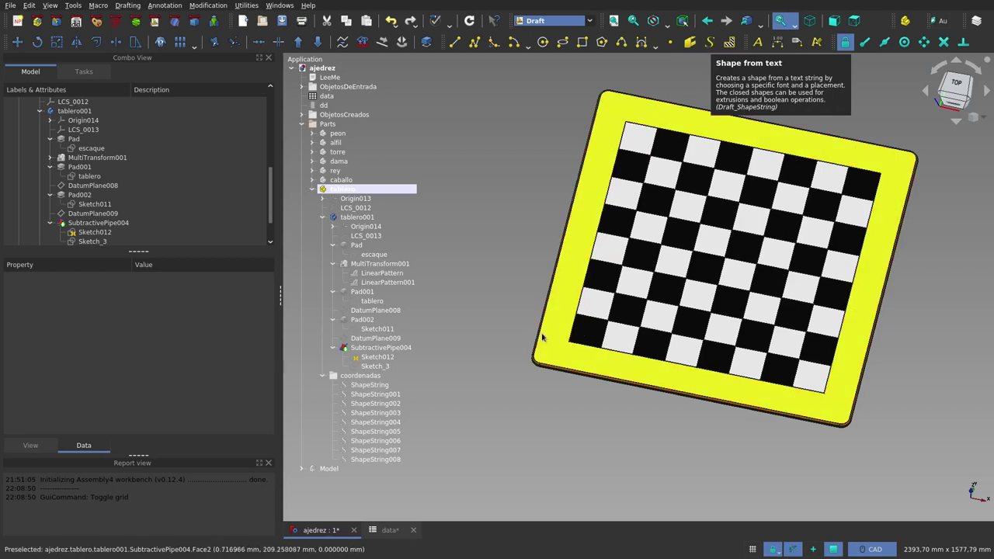
left_click(381, 385)
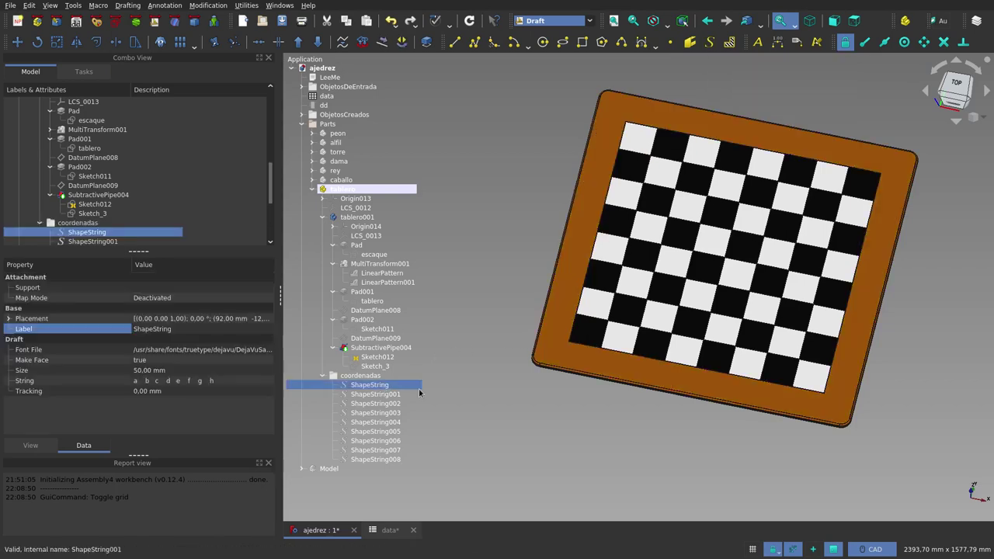
key("space")
left_click(596, 416)
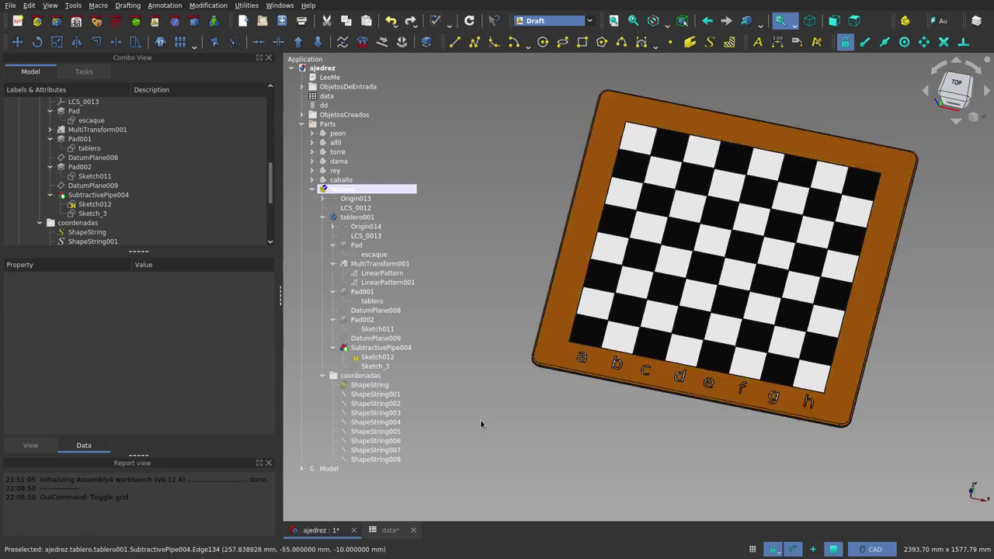
Step: Make the 1–8 numbers from ShapeString001–008 visible and collapse the coordenadas group
left_click(384, 394)
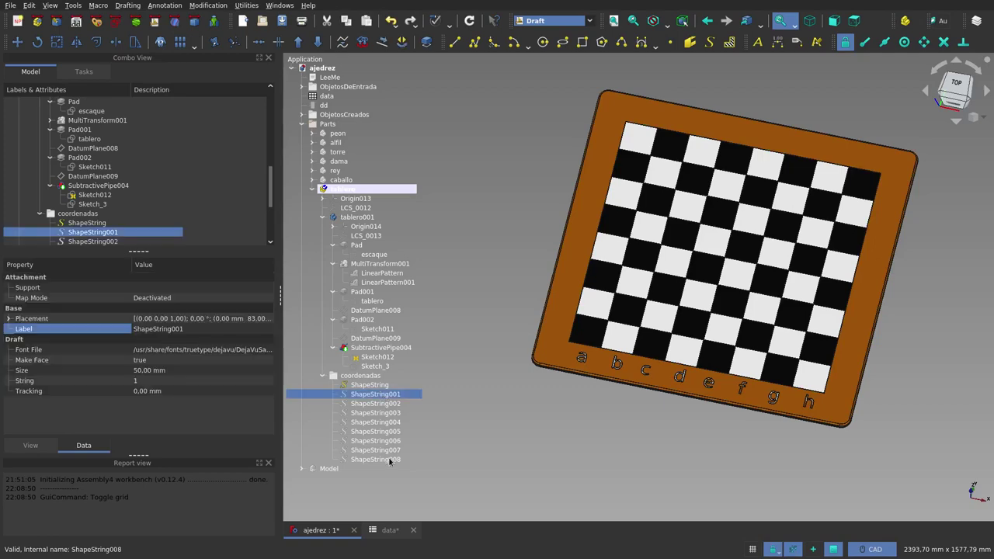
left_click(391, 458, "shift")
key("space")
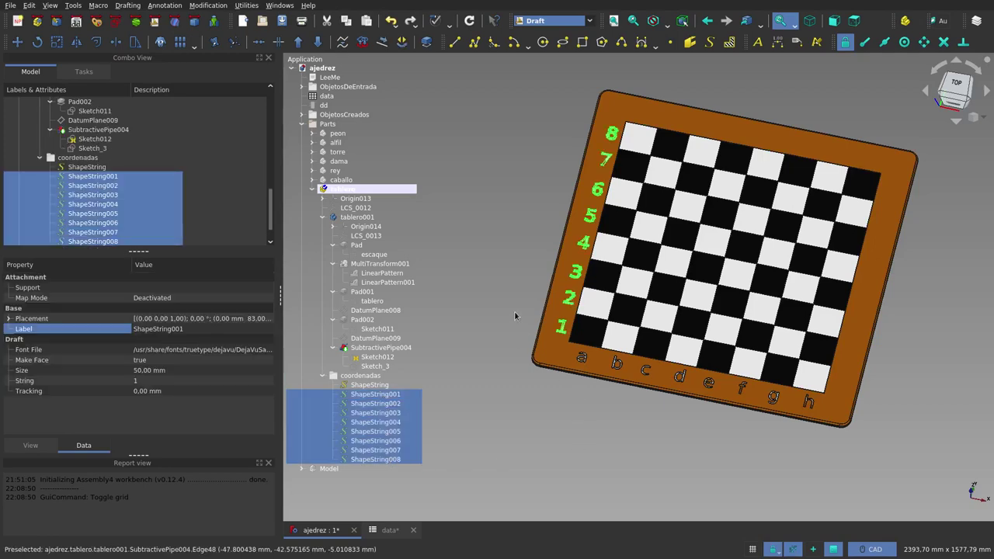
left_click(514, 310)
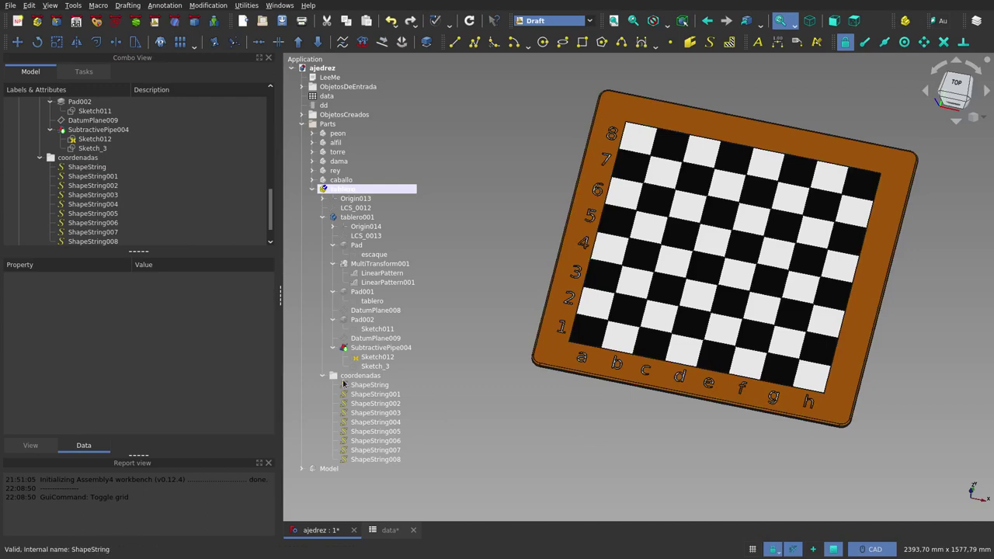
scroll(638, 443, "down", 2)
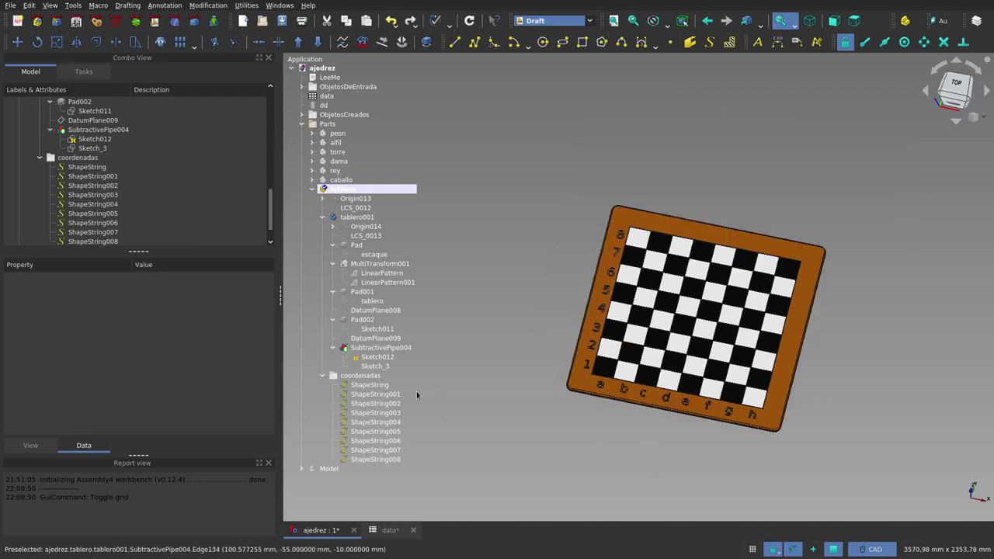
left_click(322, 375)
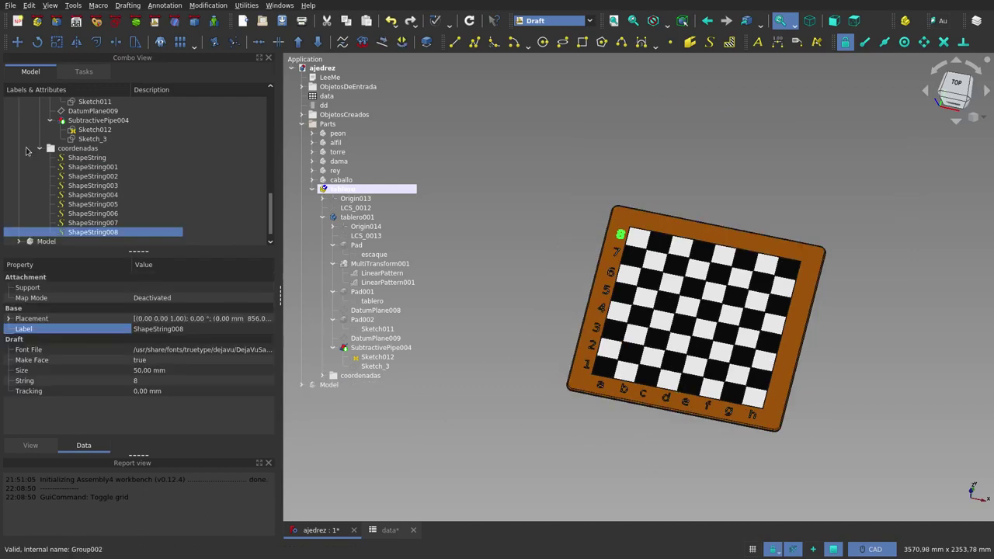
double_click(372, 301)
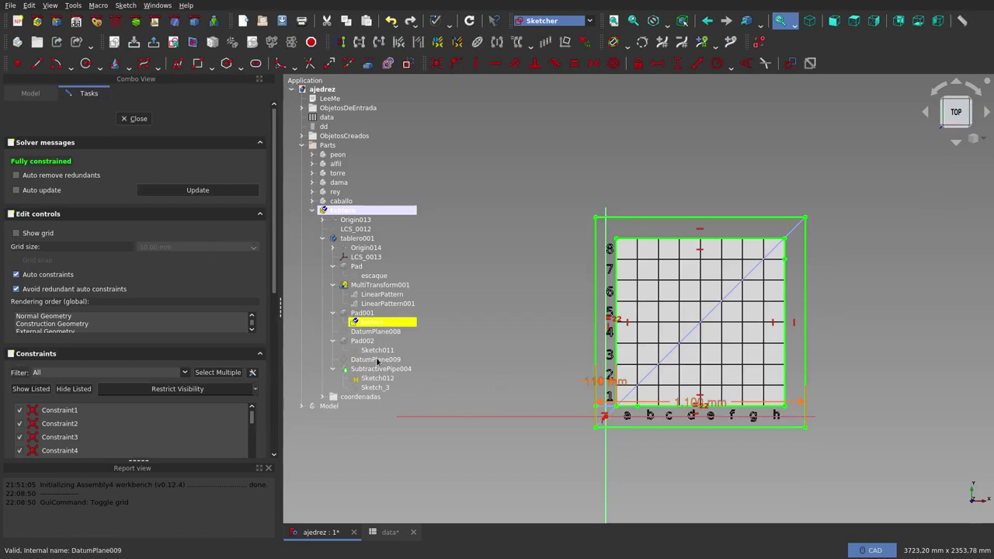
key("Escape")
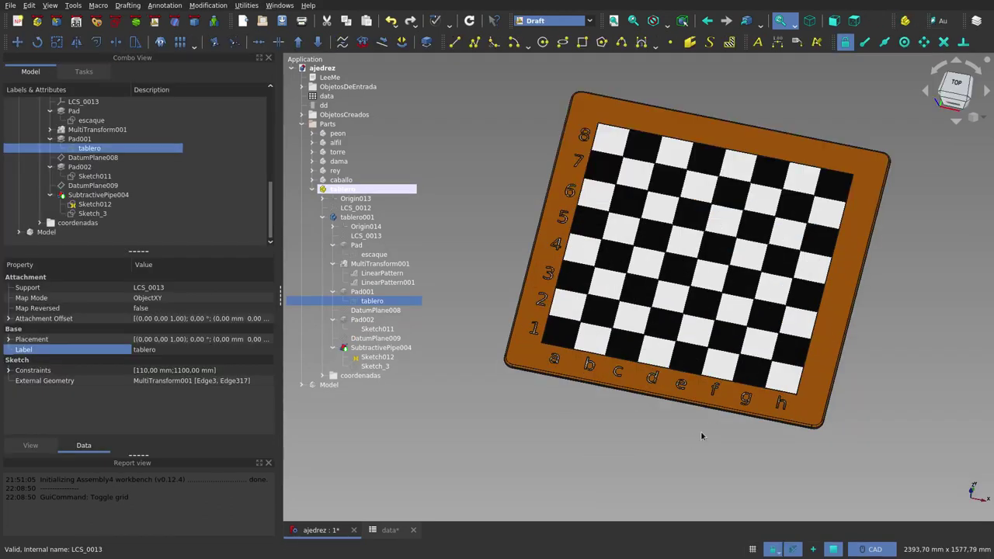
mouse_move(700, 431)
middle_mouse_down()
mouse_move(681, 383)
mouse_move(695, 417)
mouse_move(624, 417)
middle_mouse_up()
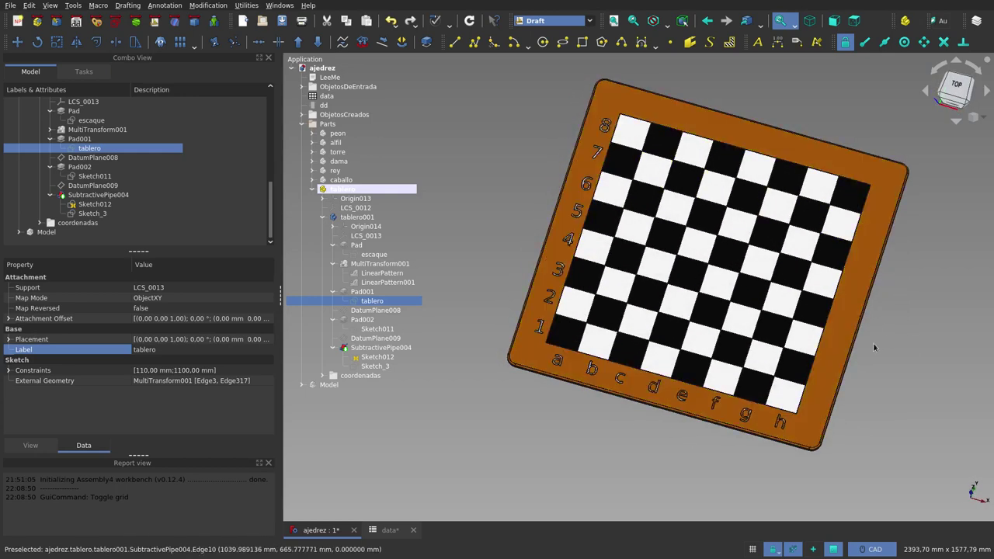
mouse_move(514, 424)
middle_mouse_down()
mouse_move(638, 429)
mouse_move(644, 411)
mouse_move(654, 427)
middle_mouse_up()
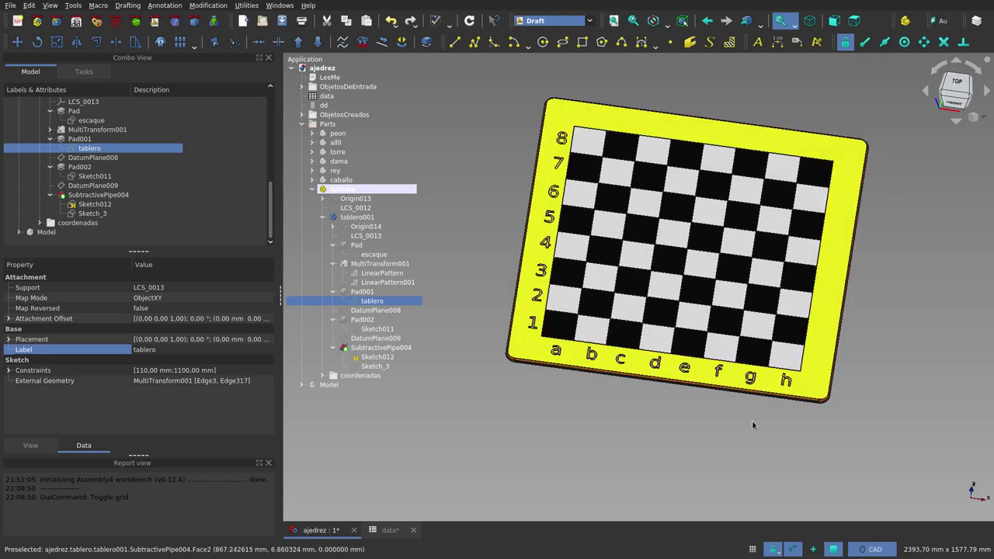
left_click(727, 449)
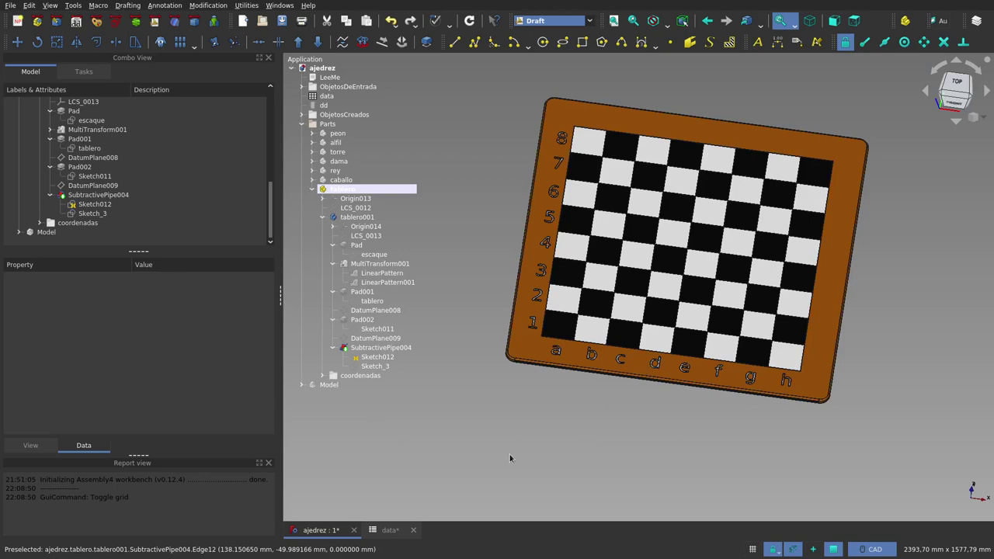
middle_click_drag(636, 466, 586, 438)
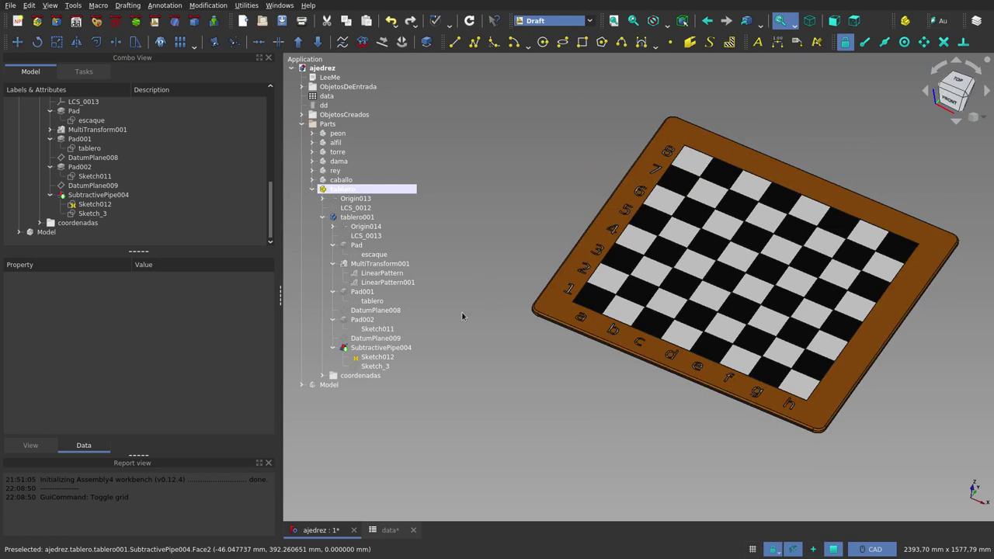
Step: Show the ObjetosCreados group's six white pieces and orbit to inspect them along the board
left_click(302, 115)
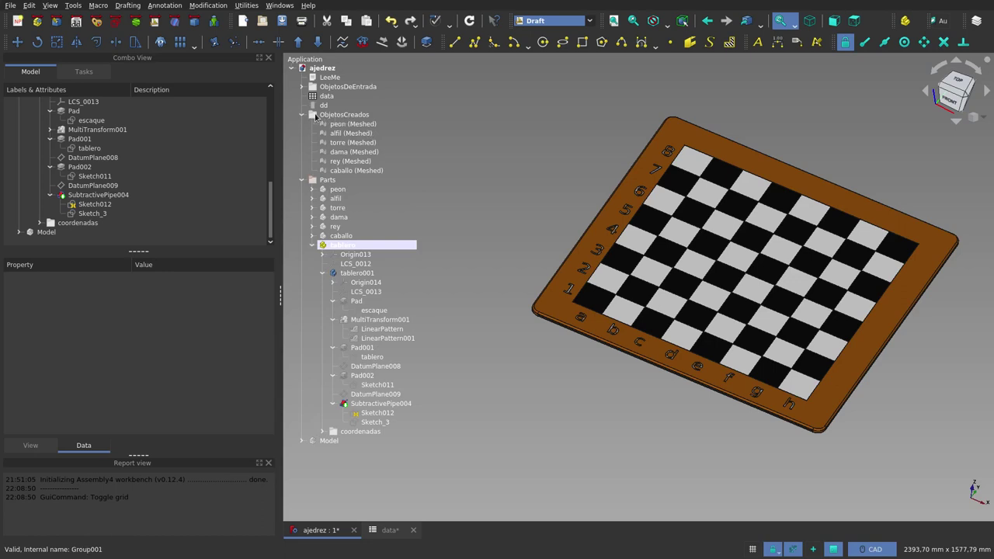
left_click(362, 116)
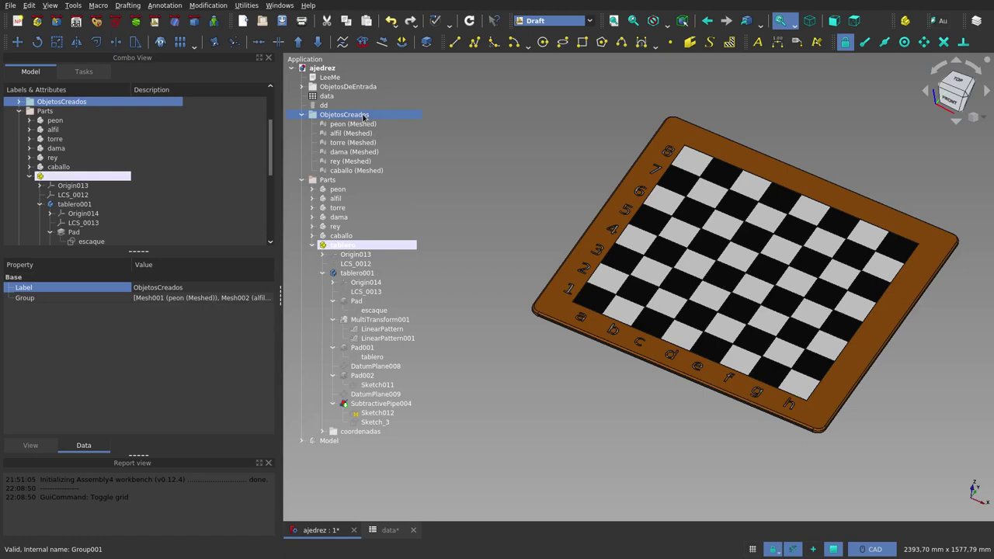
key("space")
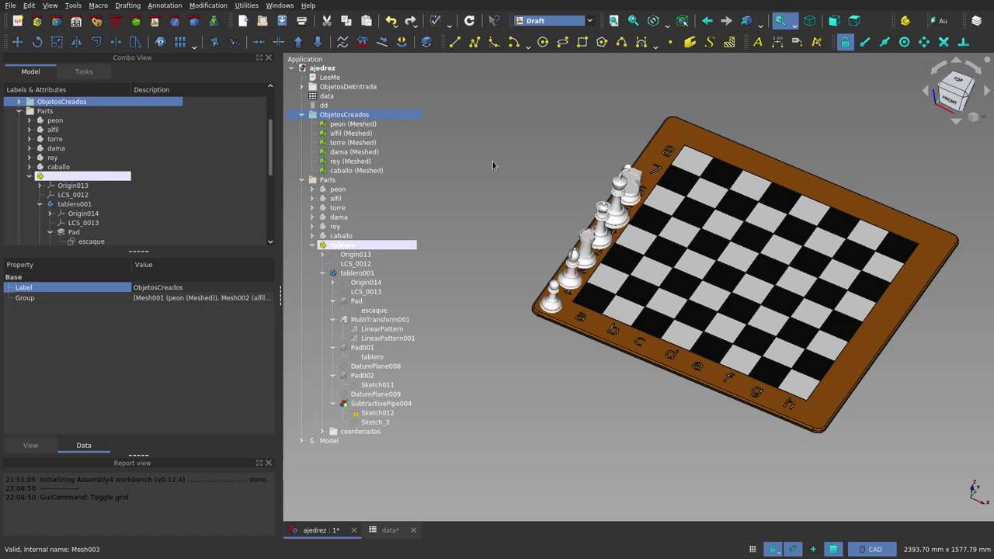
left_click(492, 161)
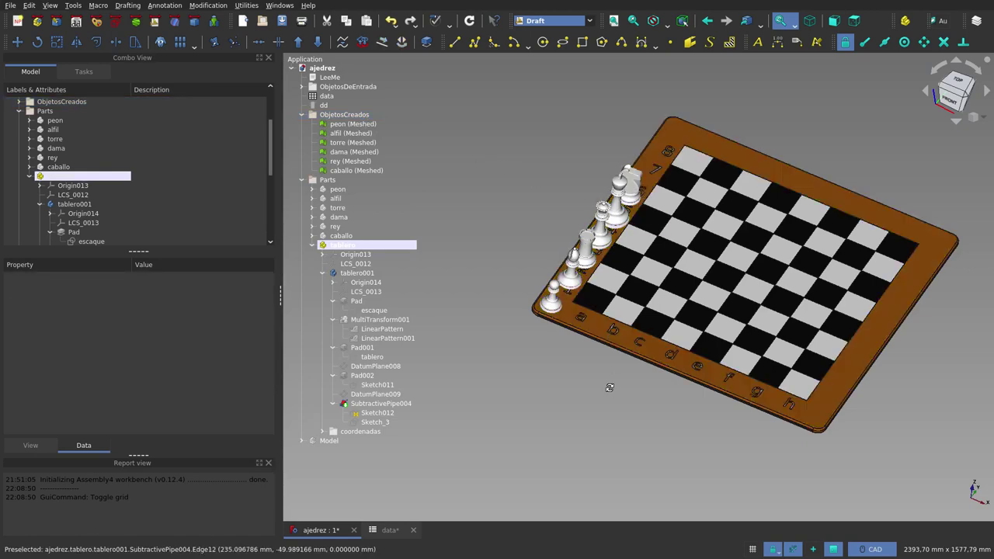
middle_click_drag(610, 388, 617, 344)
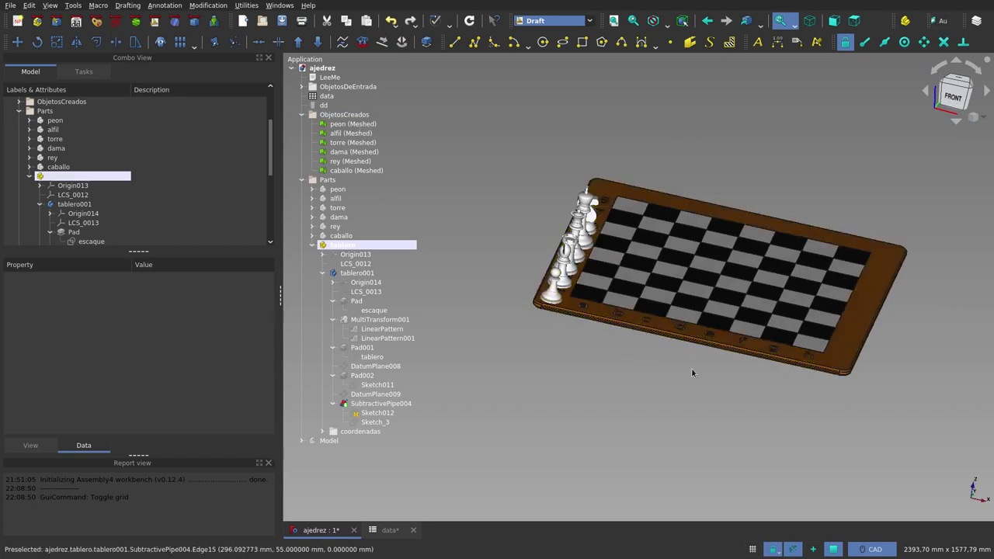
mouse_move(701, 386)
middle_mouse_down()
mouse_move(695, 405)
mouse_move(670, 348)
mouse_move(606, 389)
mouse_move(623, 399)
middle_mouse_up()
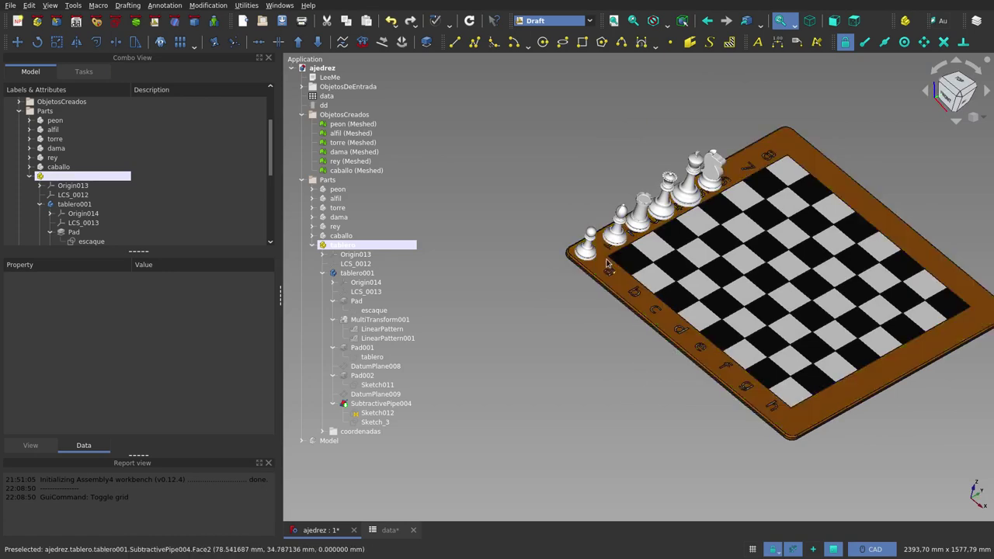
middle_click_drag(798, 260, 786, 227)
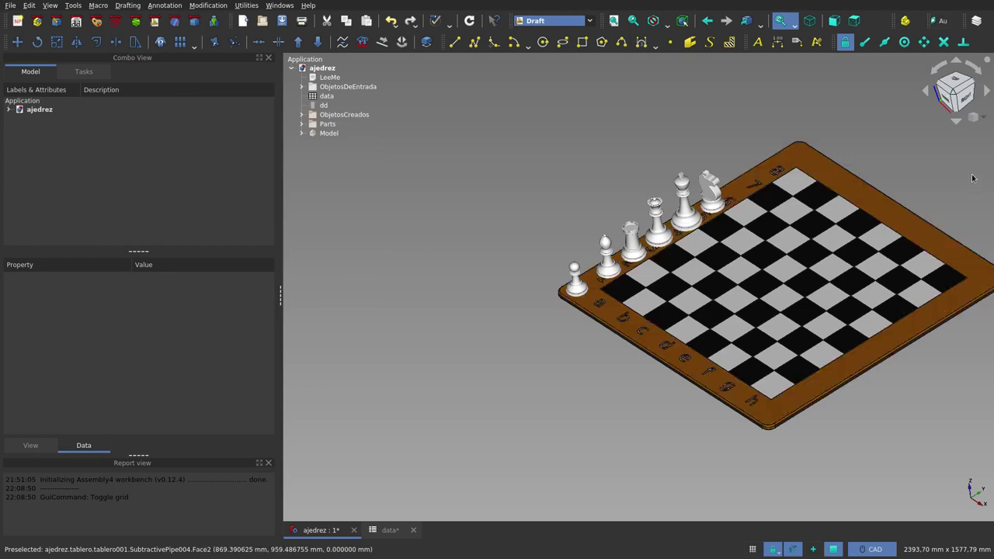
scroll(961, 181, "up", 2)
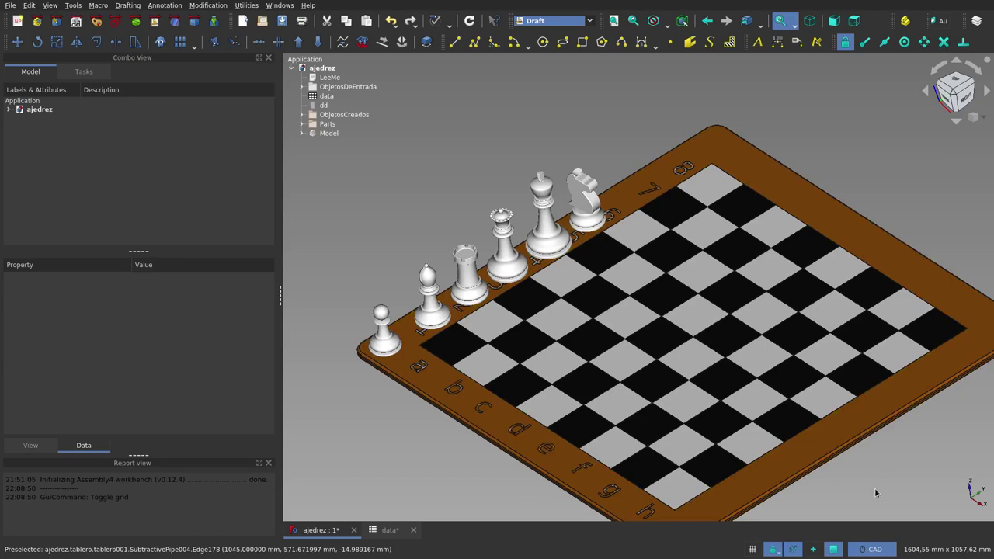
scroll(874, 488, "down", 2)
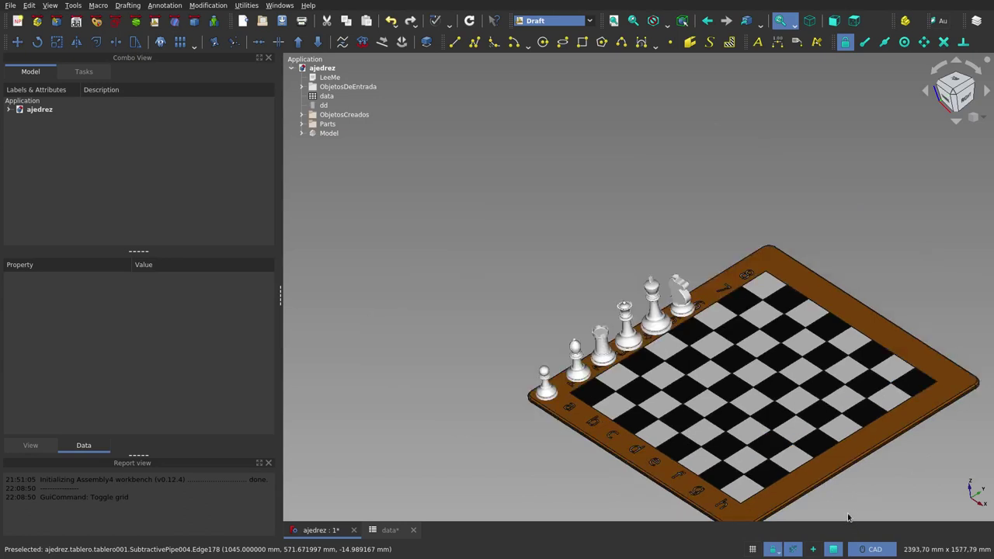
scroll(852, 524, "up", 2)
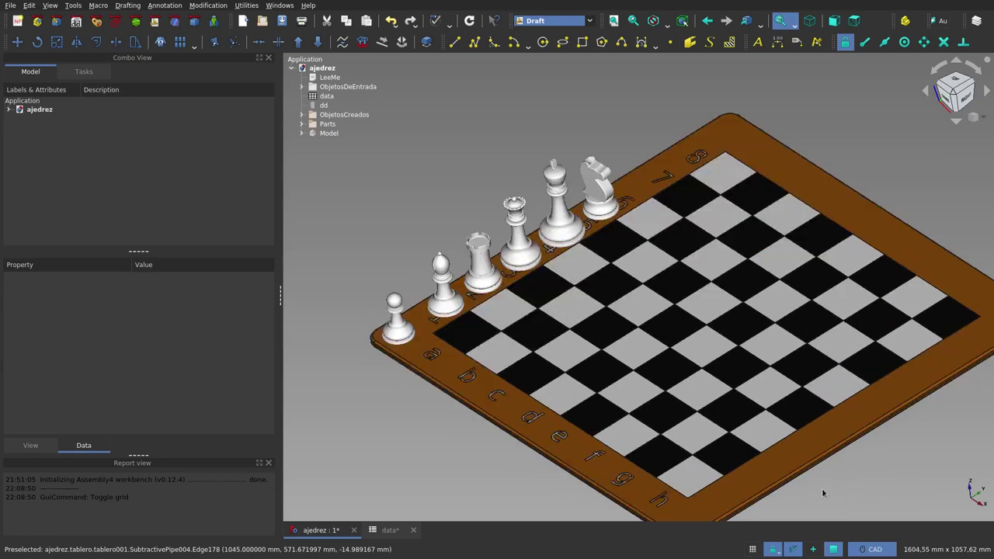